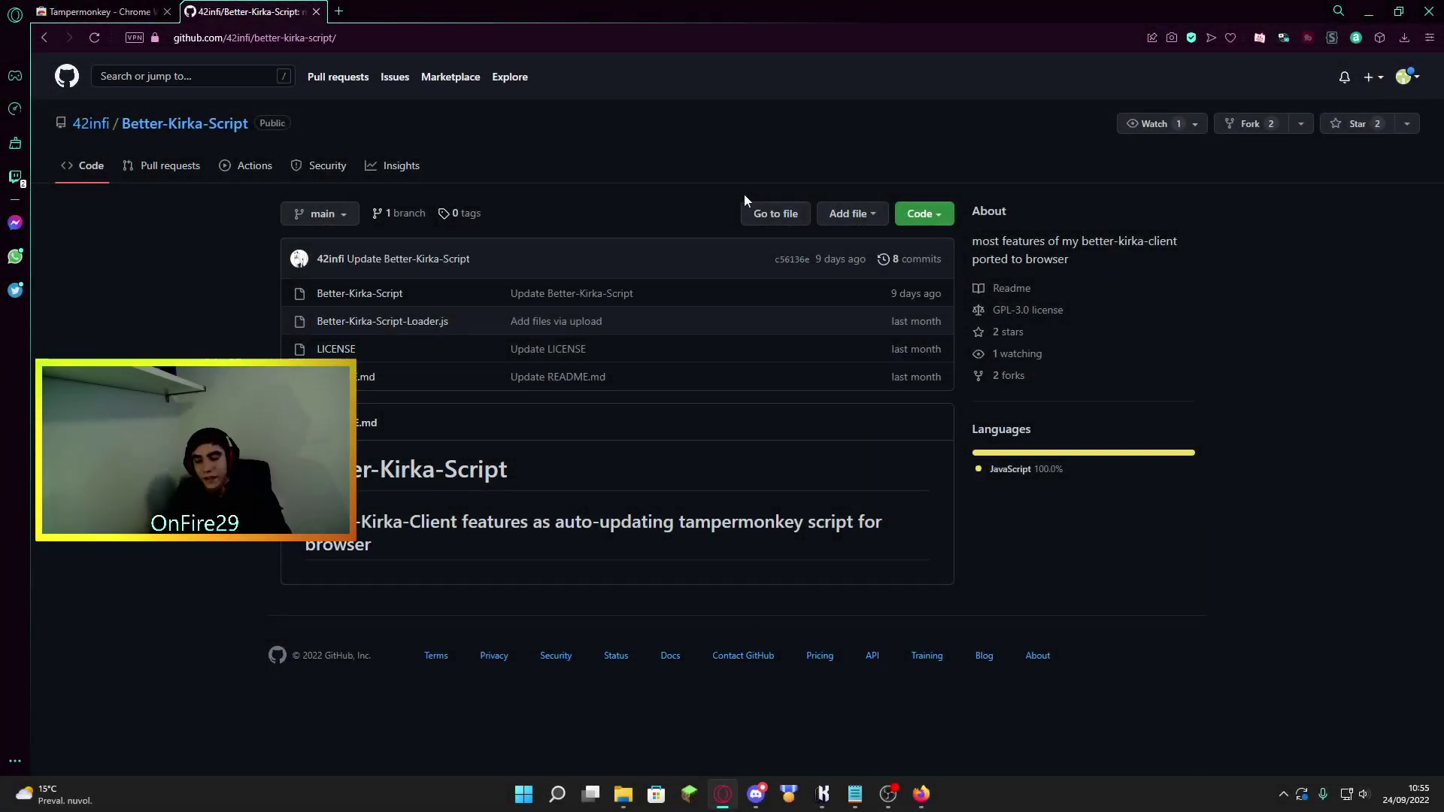
Install Tampermonkey 4.16.1 from the Chrome Web Store and accept its welcome-page privacy notice.
click(101, 12)
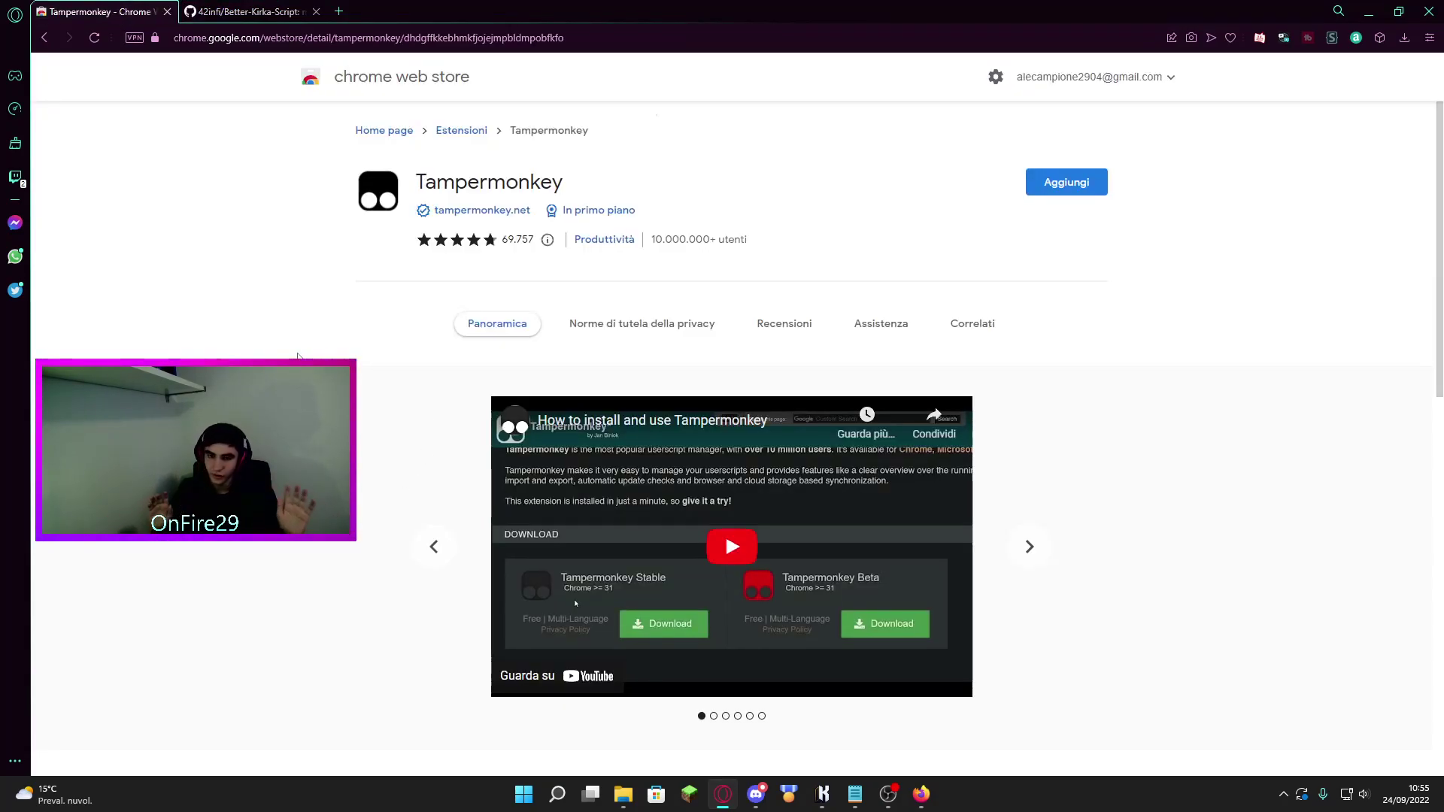
click(1077, 186)
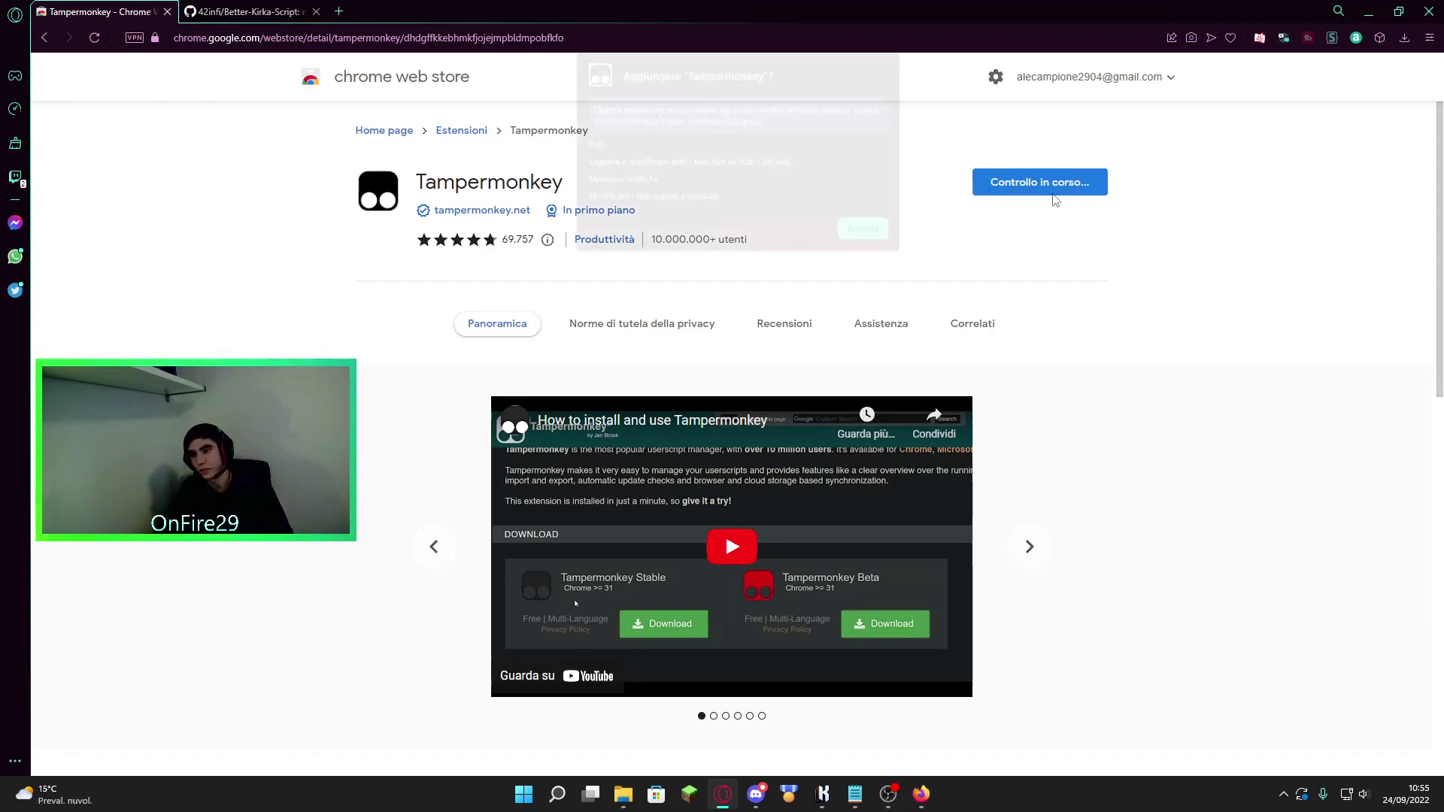
click(791, 239)
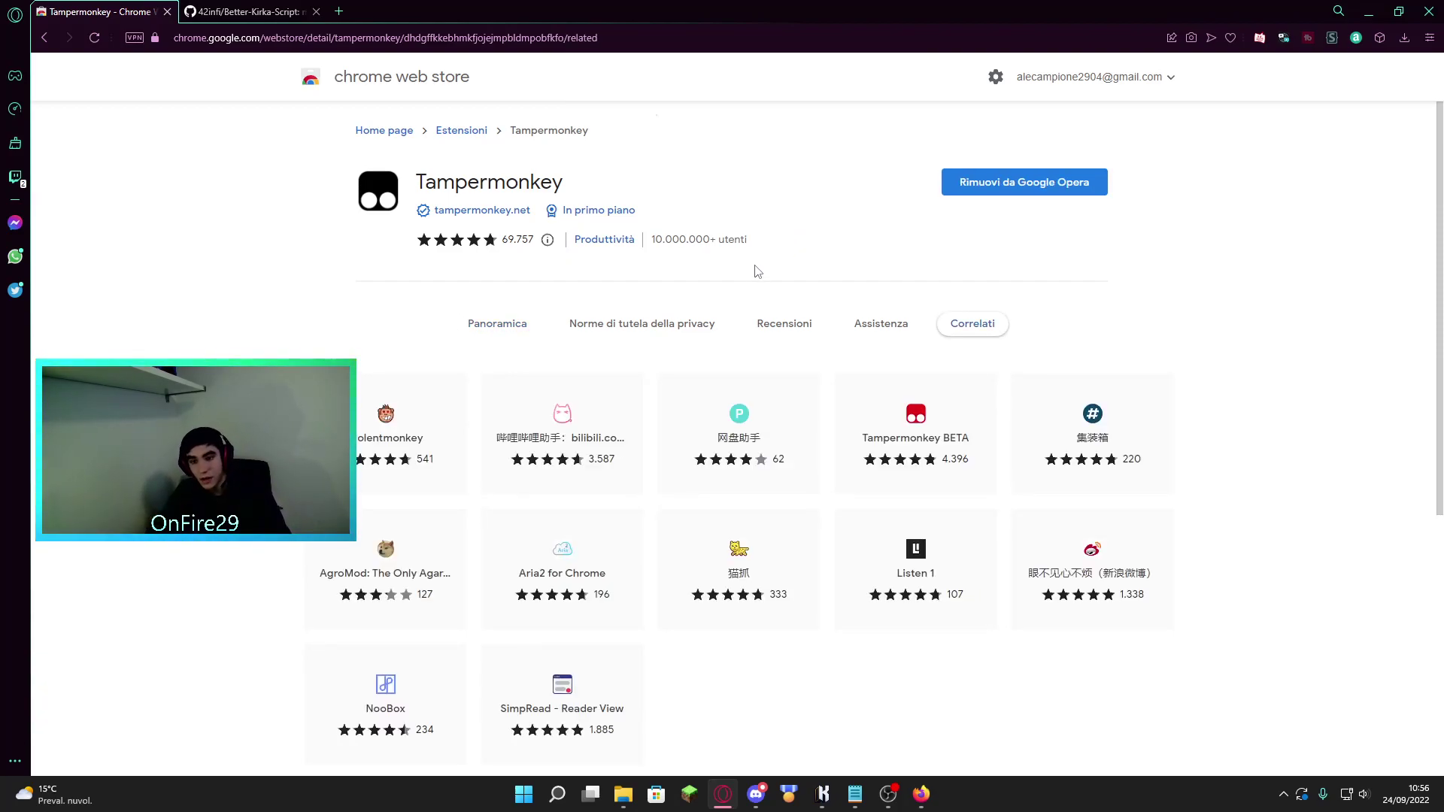
click(1381, 39)
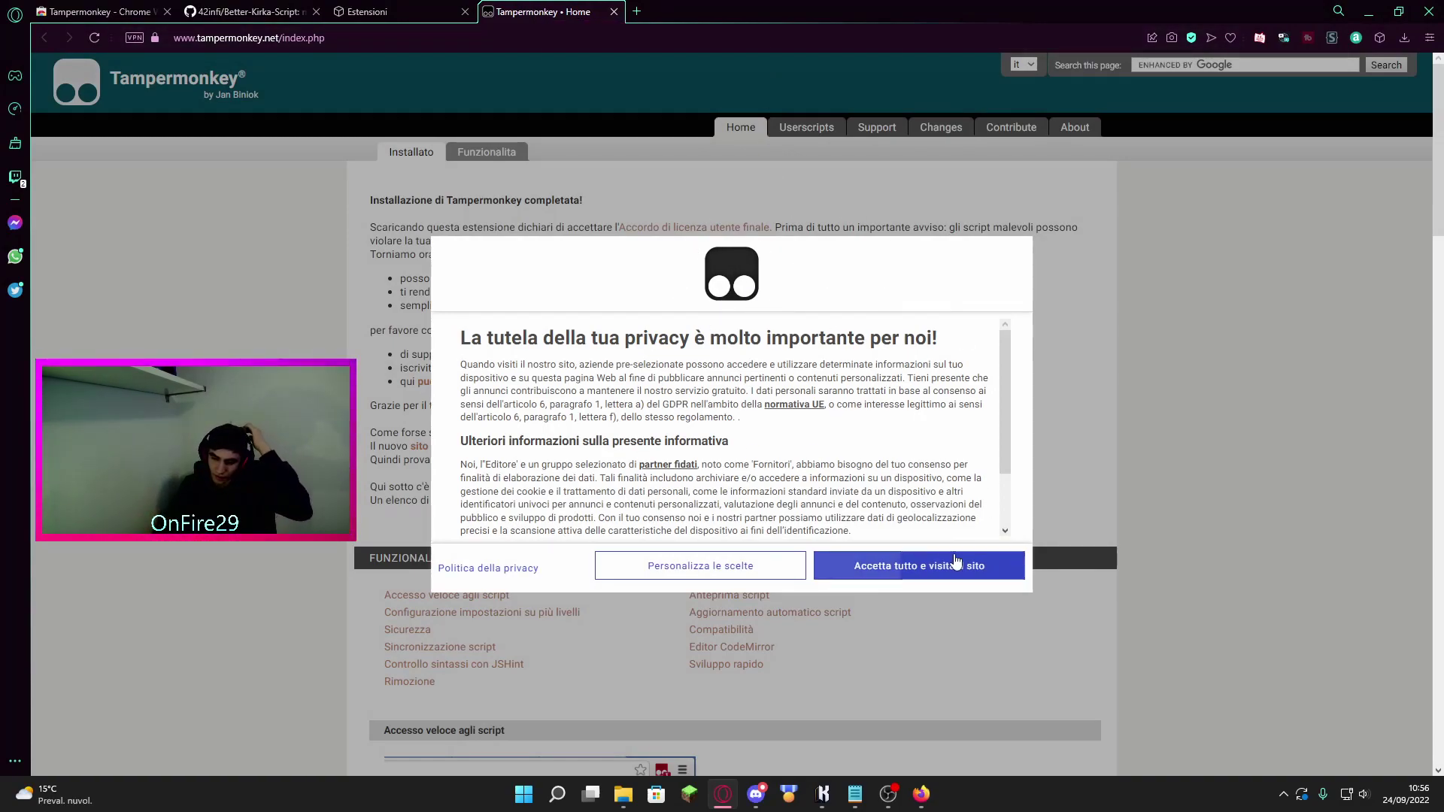
click(902, 566)
scroll(554, 325, down, 3)
scroll(554, 326, up, 3)
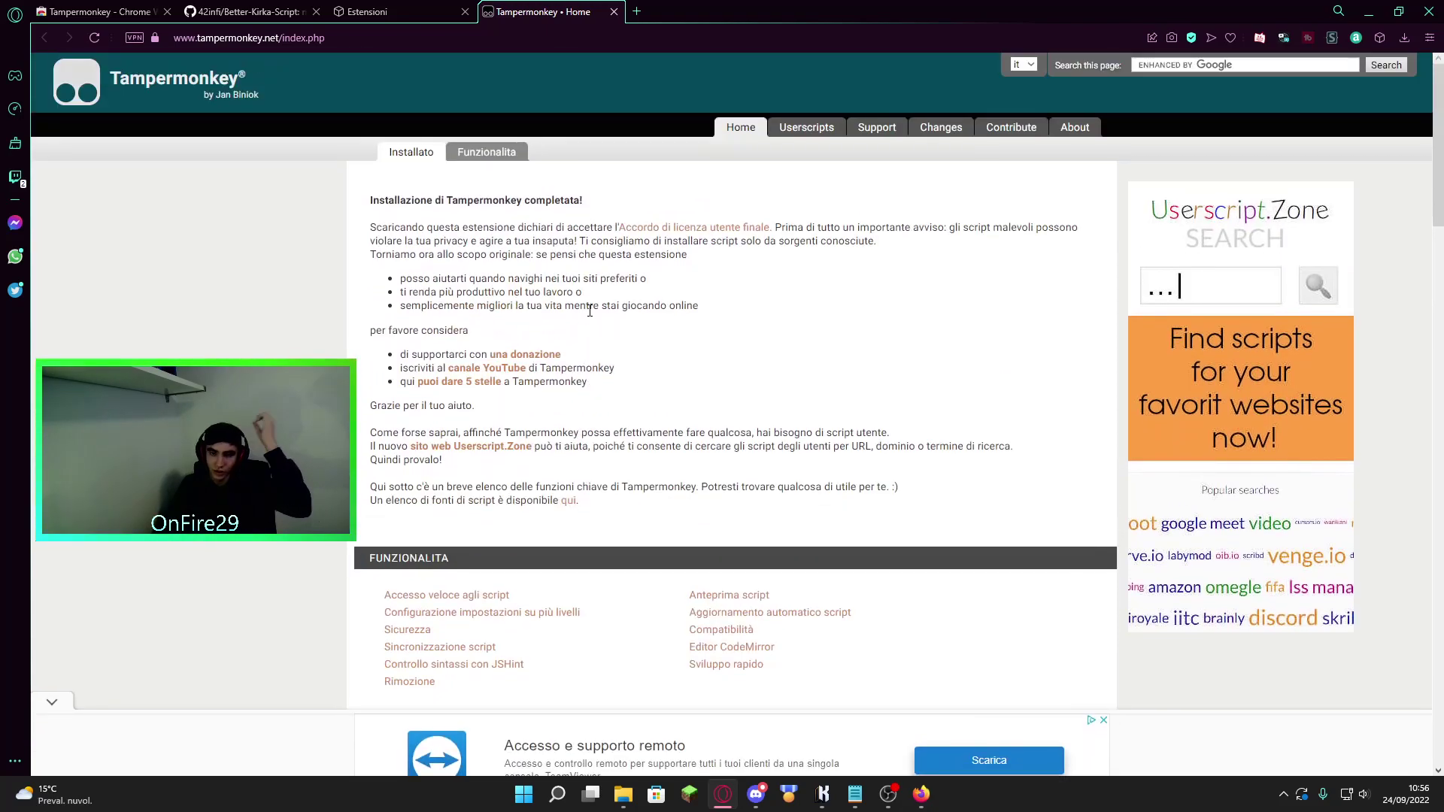
Close the Tampermonkey welcome page, review its extension details, then close the Estensioni page.
middle_click(564, 13)
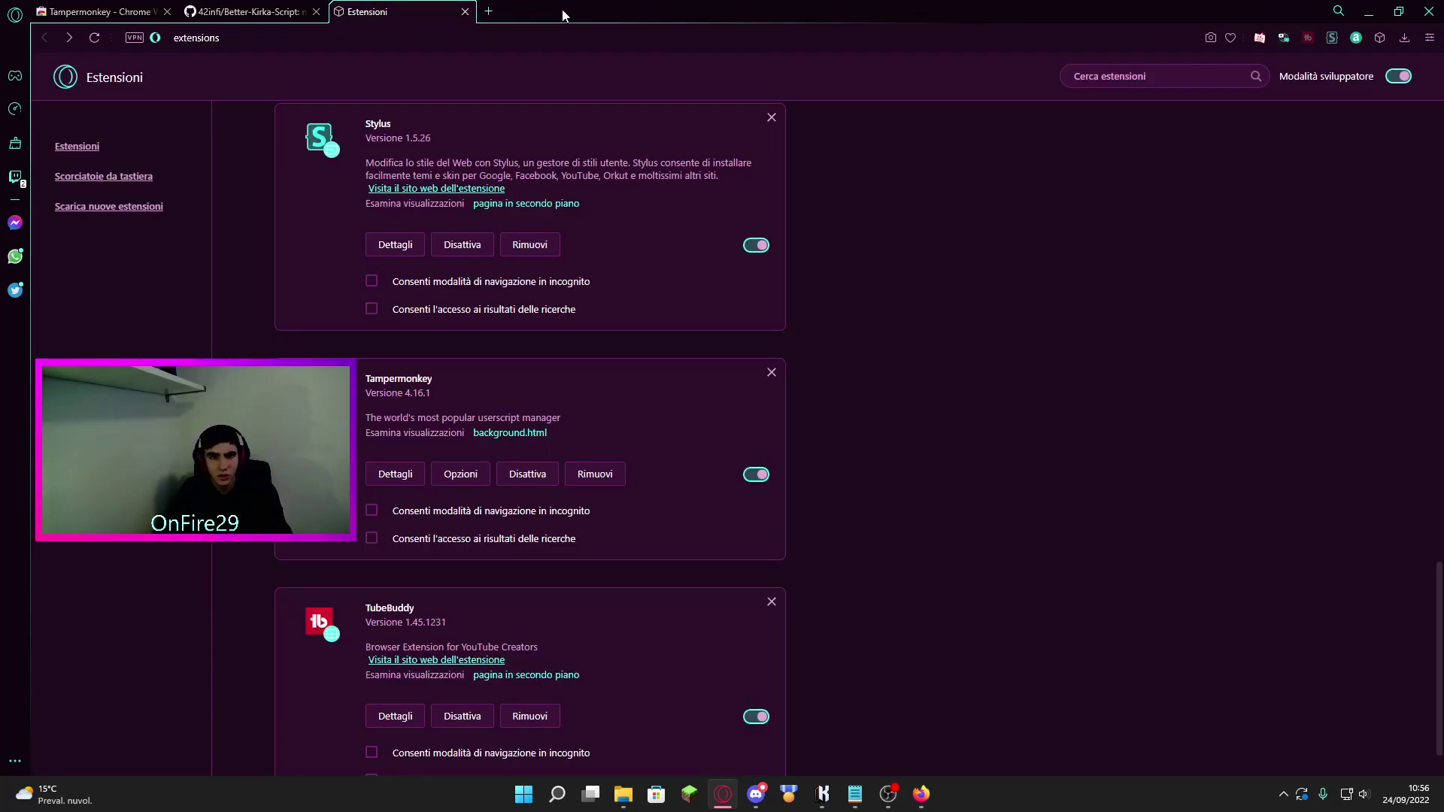
scroll(400, 360, down, 1)
click(400, 326)
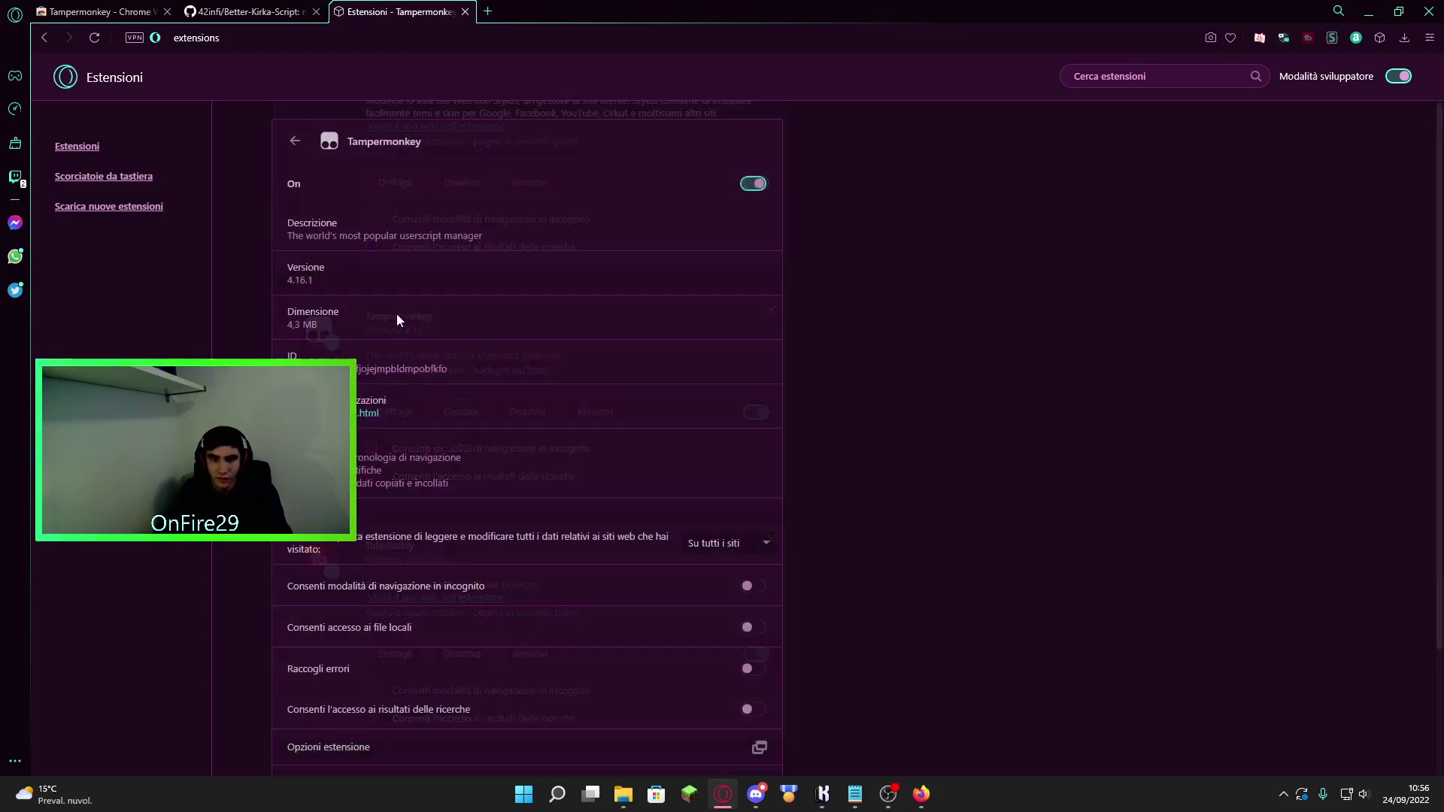
click(298, 143)
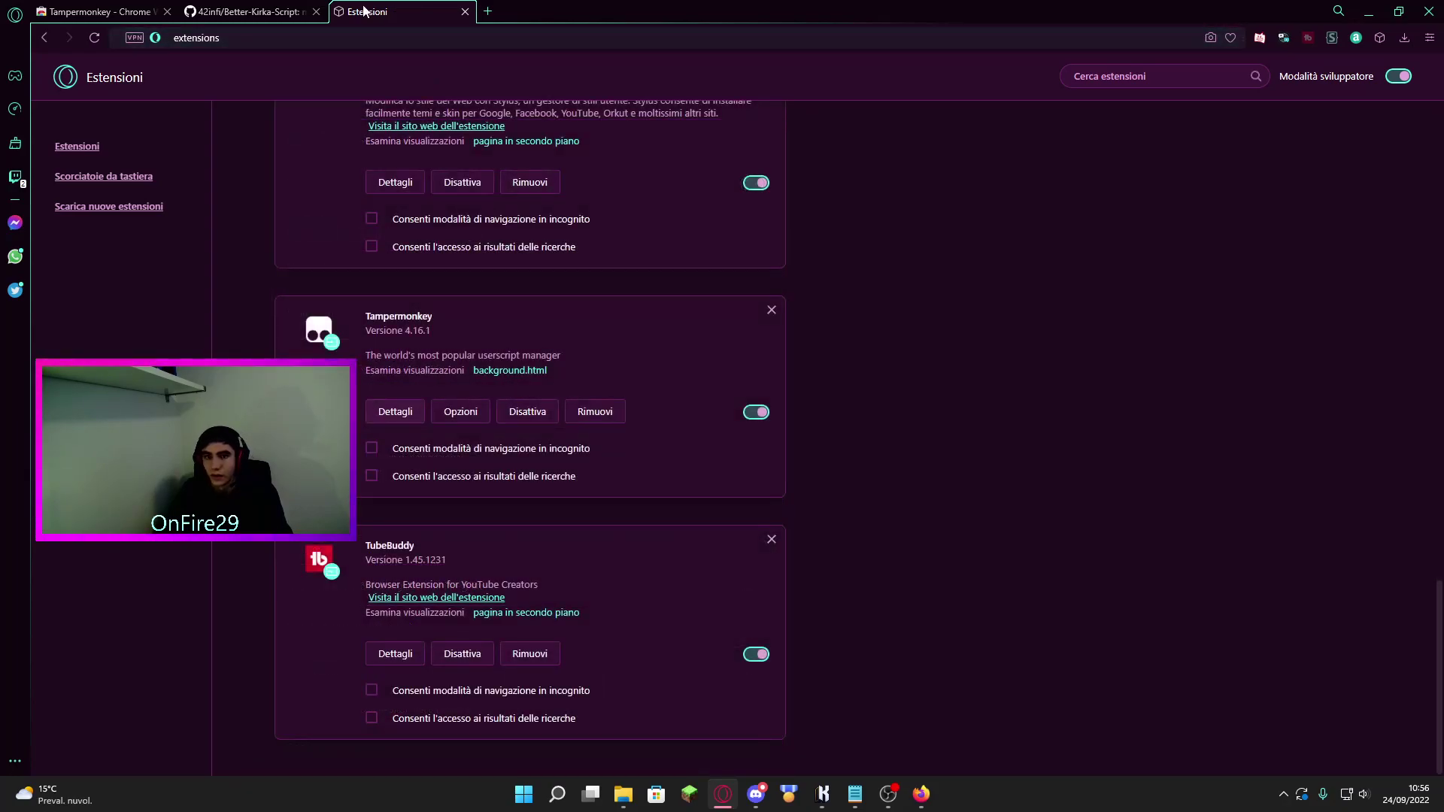
click(466, 11)
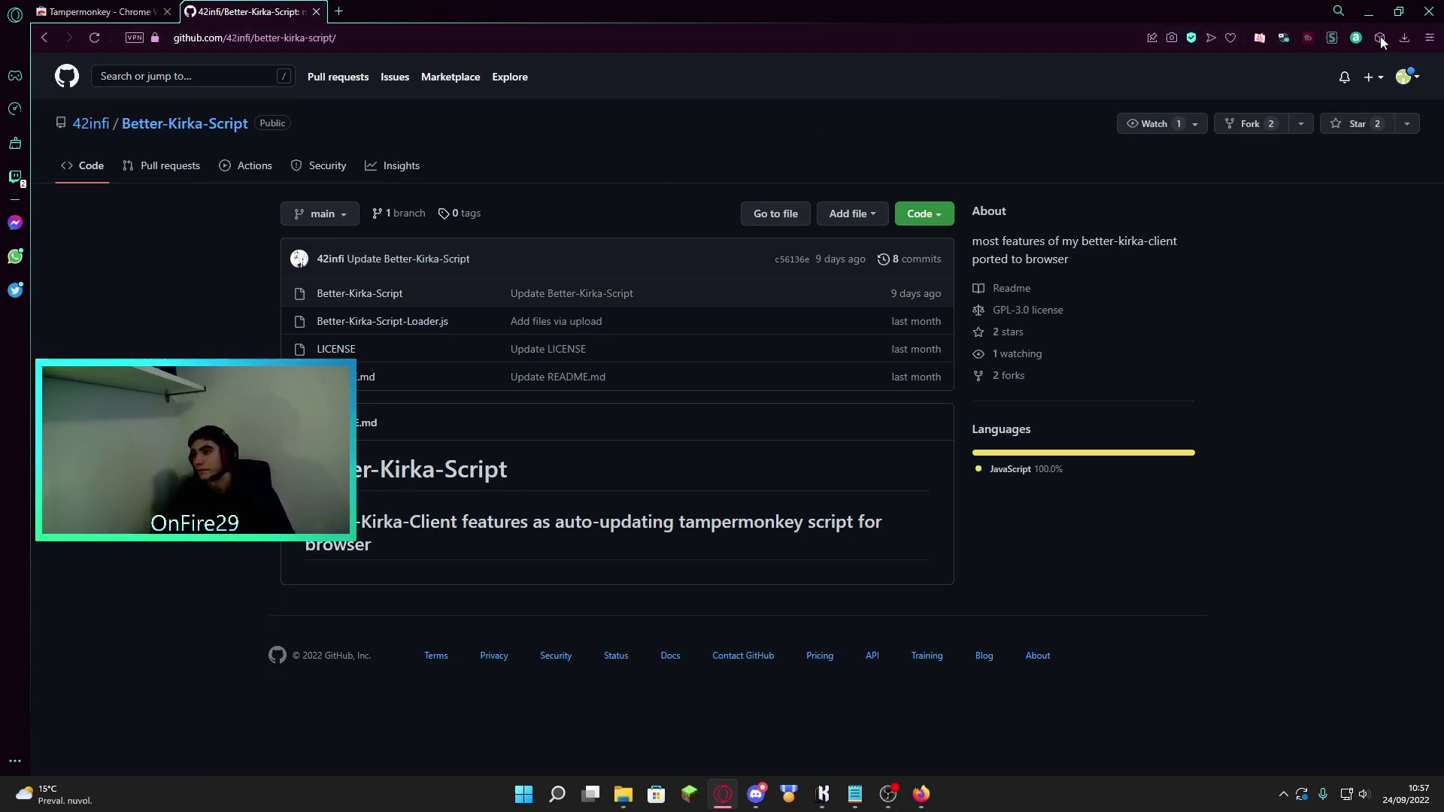
Bring up Tampermonkey's menu from the extensions toolbar icon, showing no running scripts.
click(1380, 38)
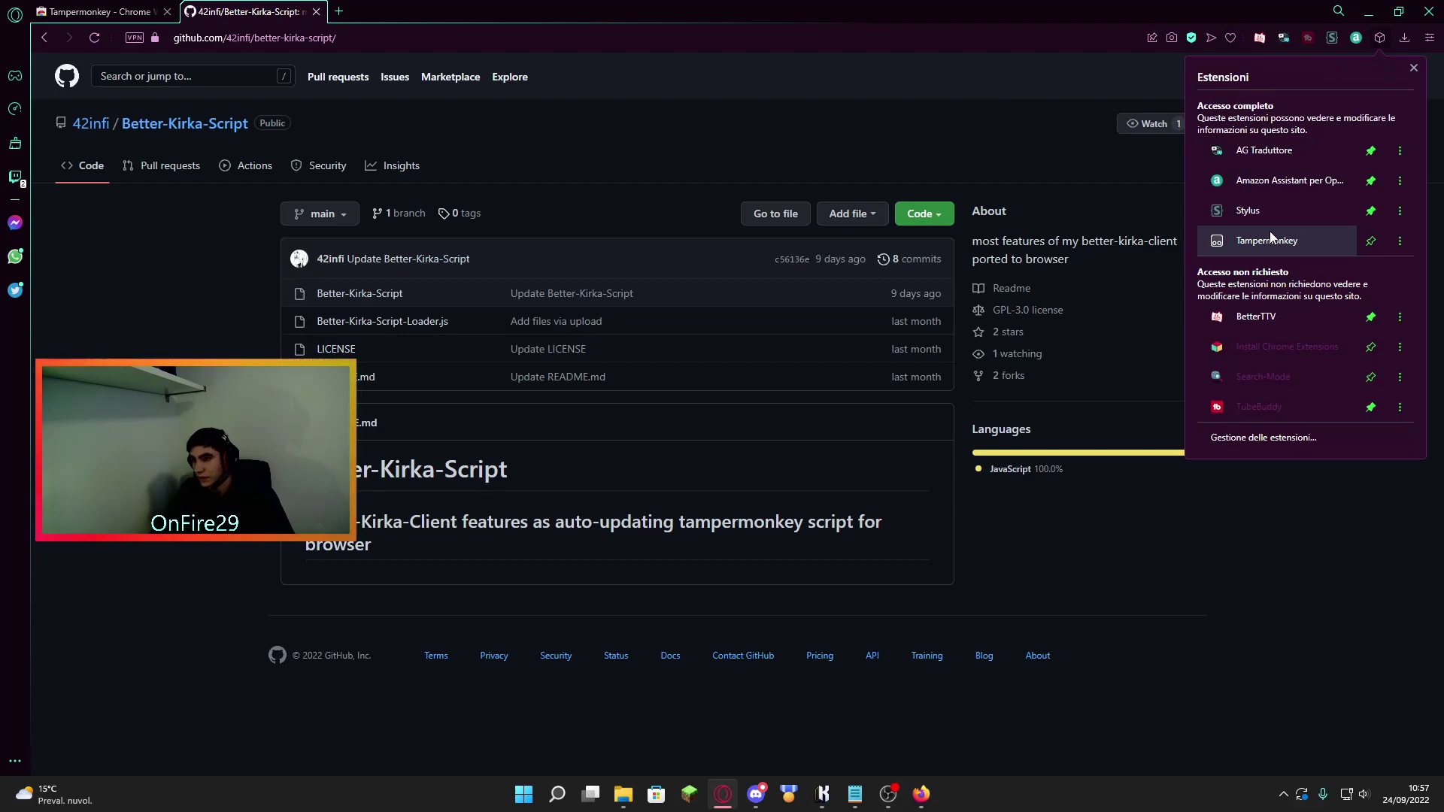
click(1271, 236)
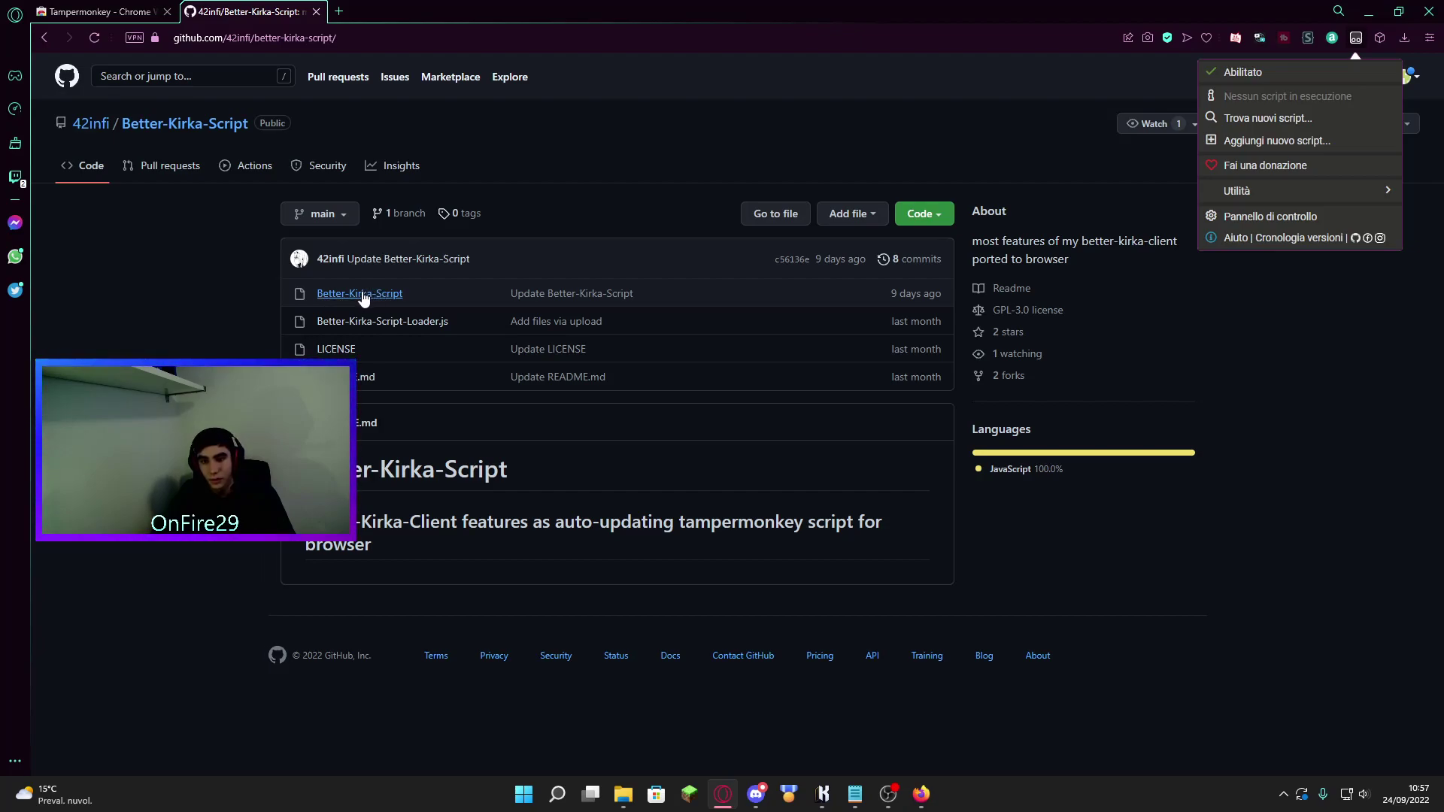
Open the Better-Kirka-Script file and copy its entire source code.
click(335, 295)
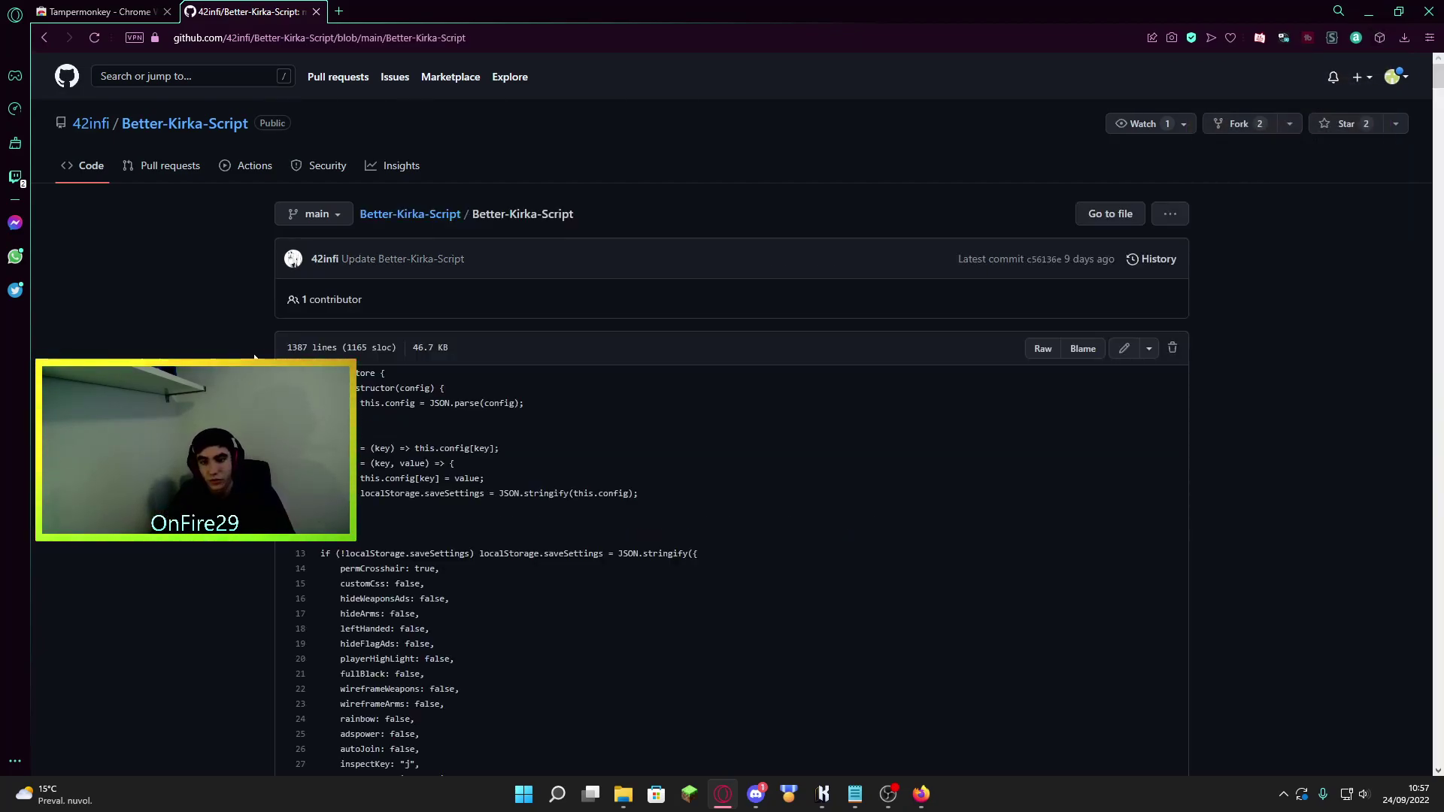
scroll(461, 457, down, 3)
scroll(462, 457, down, 5)
scroll(432, 433, down, 5)
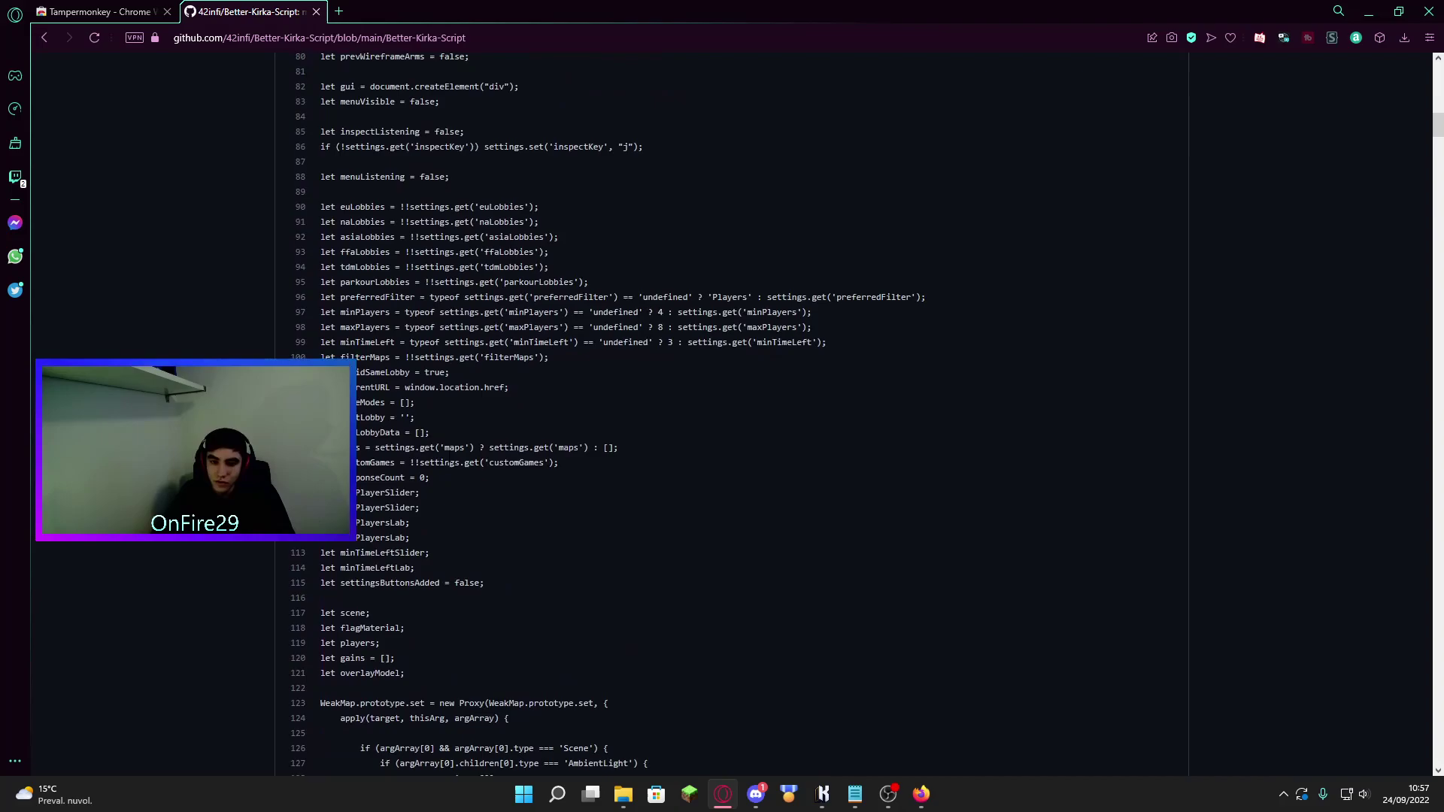
scroll(440, 486, down, 5)
scroll(440, 526, down, 4)
scroll(478, 516, down, 6)
scroll(497, 516, down, 5)
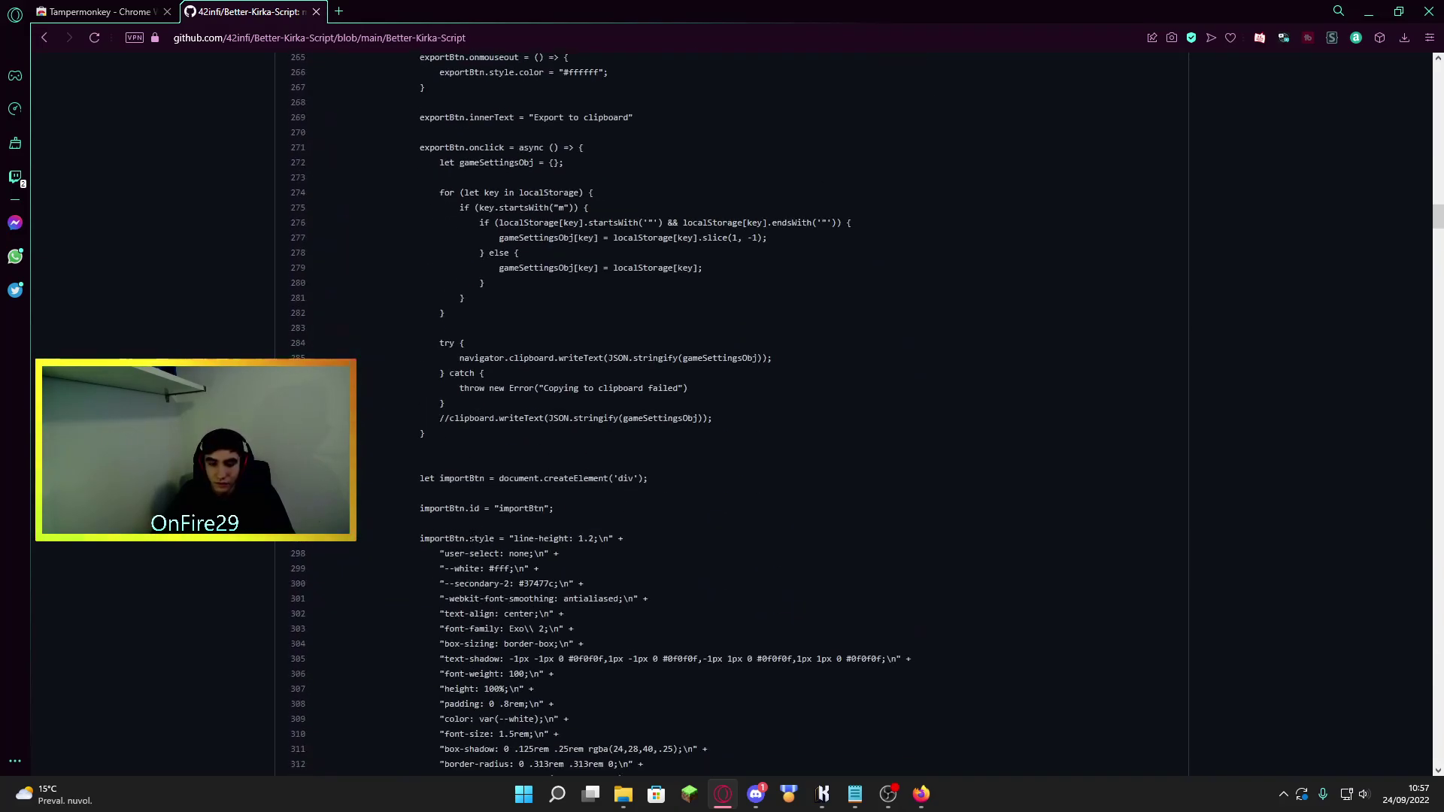
scroll(467, 539, down, 5)
scroll(173, 575, up, 15)
scroll(215, 300, up, 15)
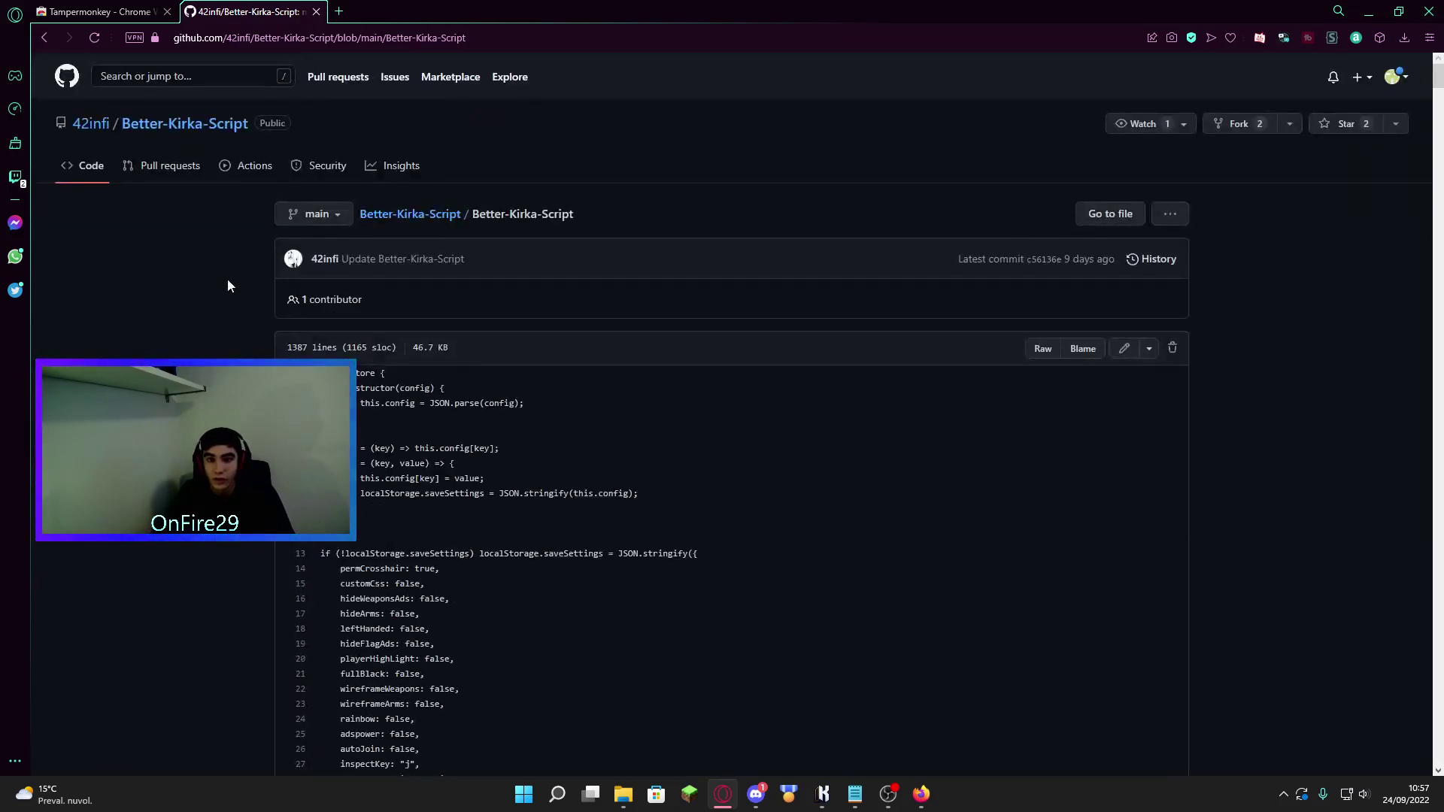
mouse_move(328, 372)
mouse_down()
mouse_move(531, 522)
mouse_move(632, 804)
mouse_up()
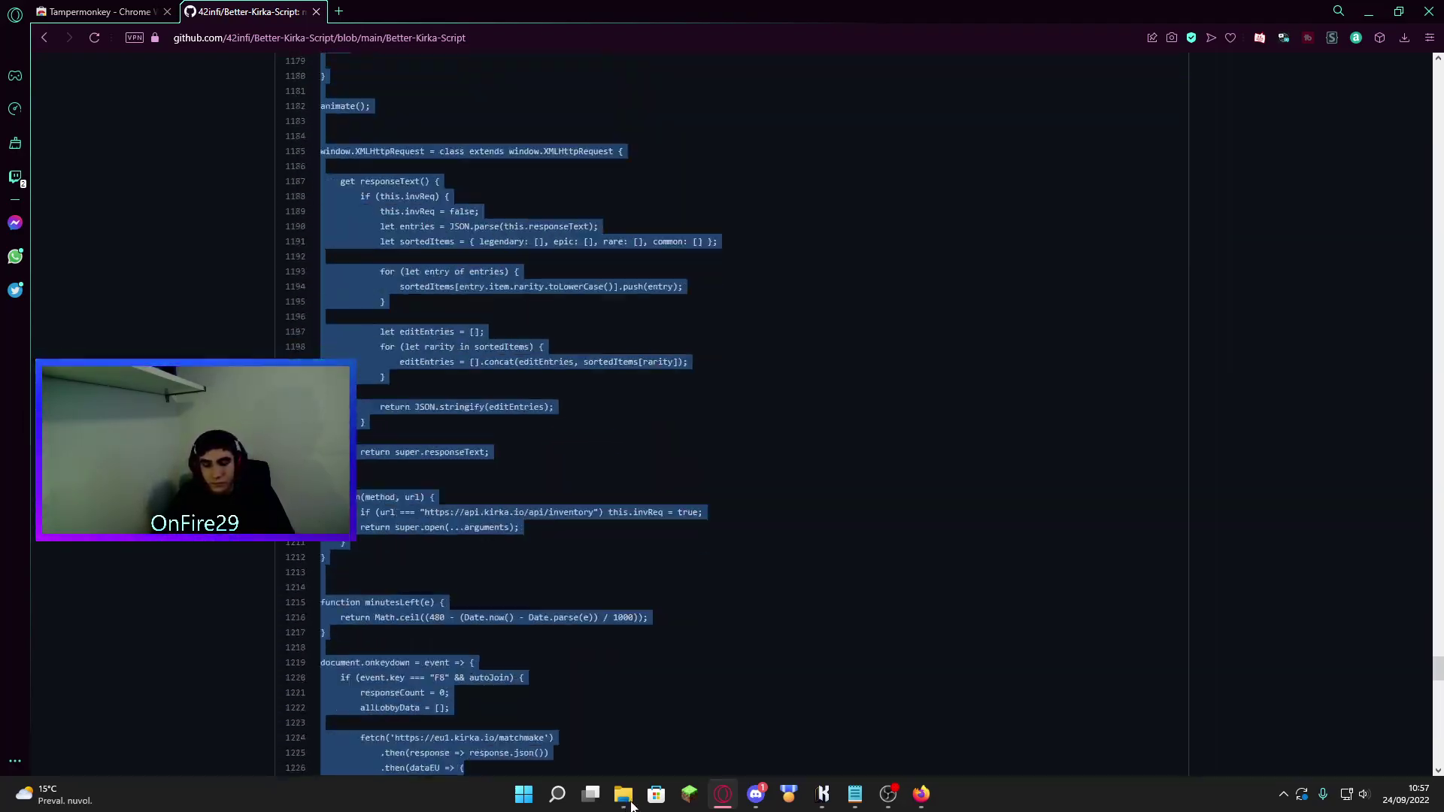
drag(631, 804, 350, 644)
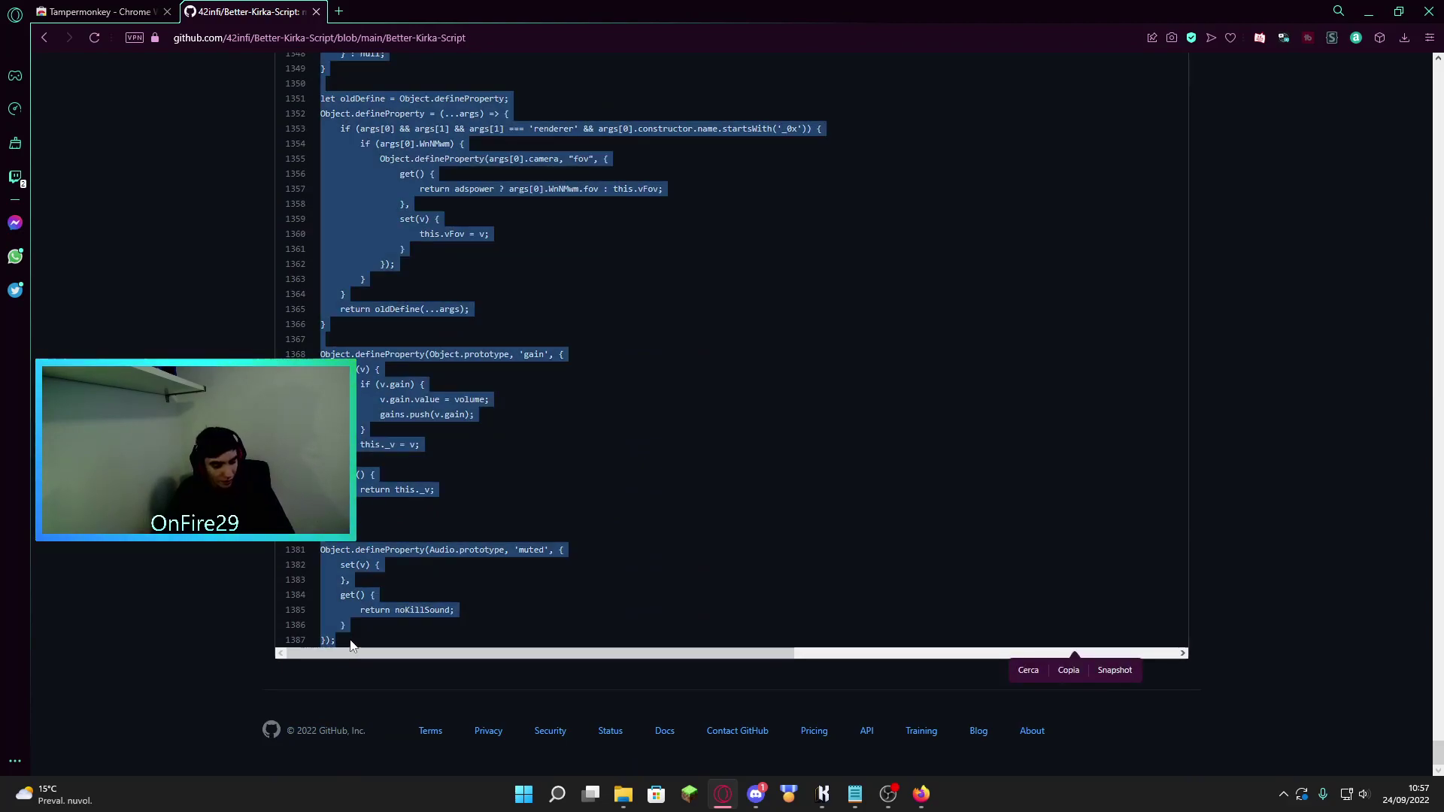
key(ctrl+c)
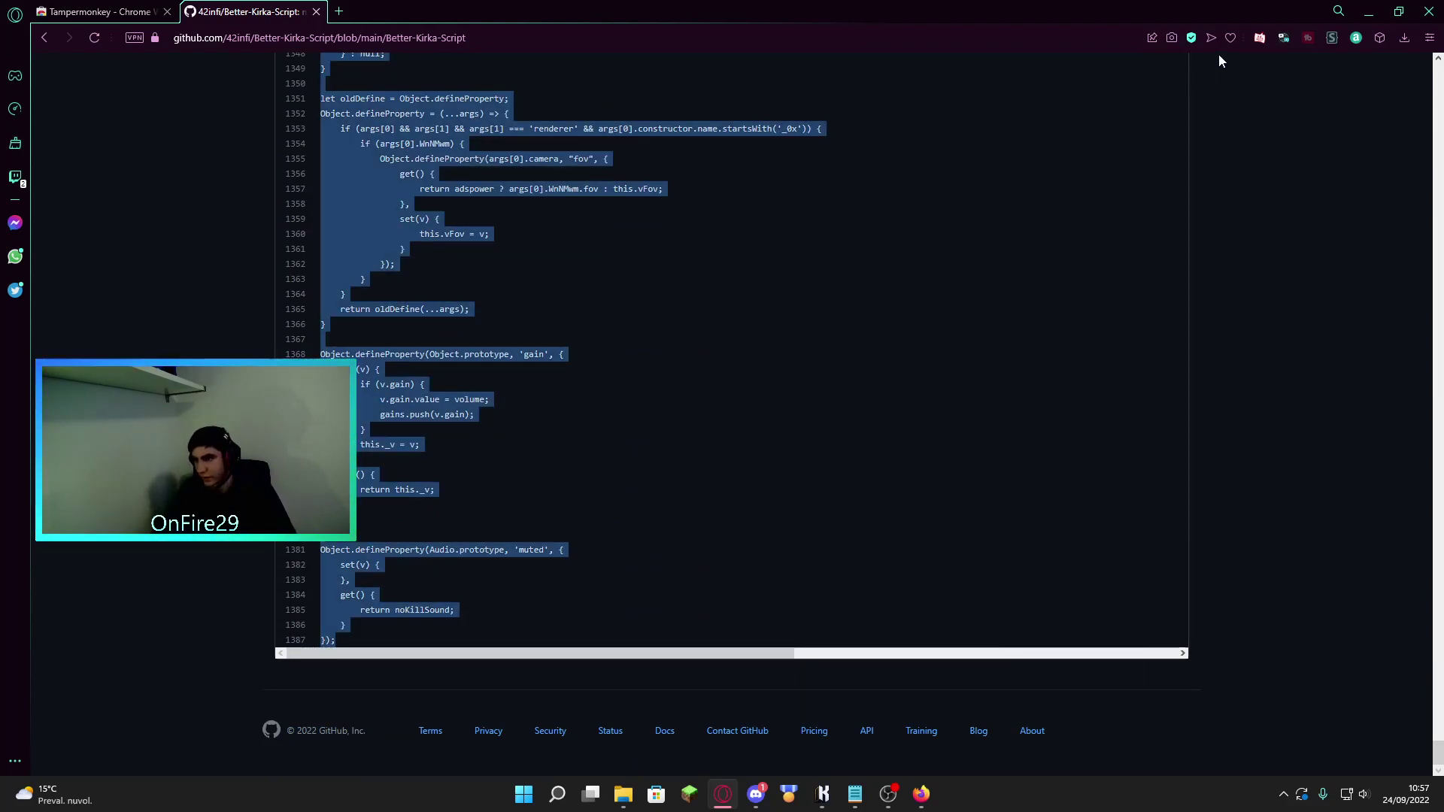
Open Tampermonkey's installed-scripts dashboard from the extensions menu.
click(1377, 39)
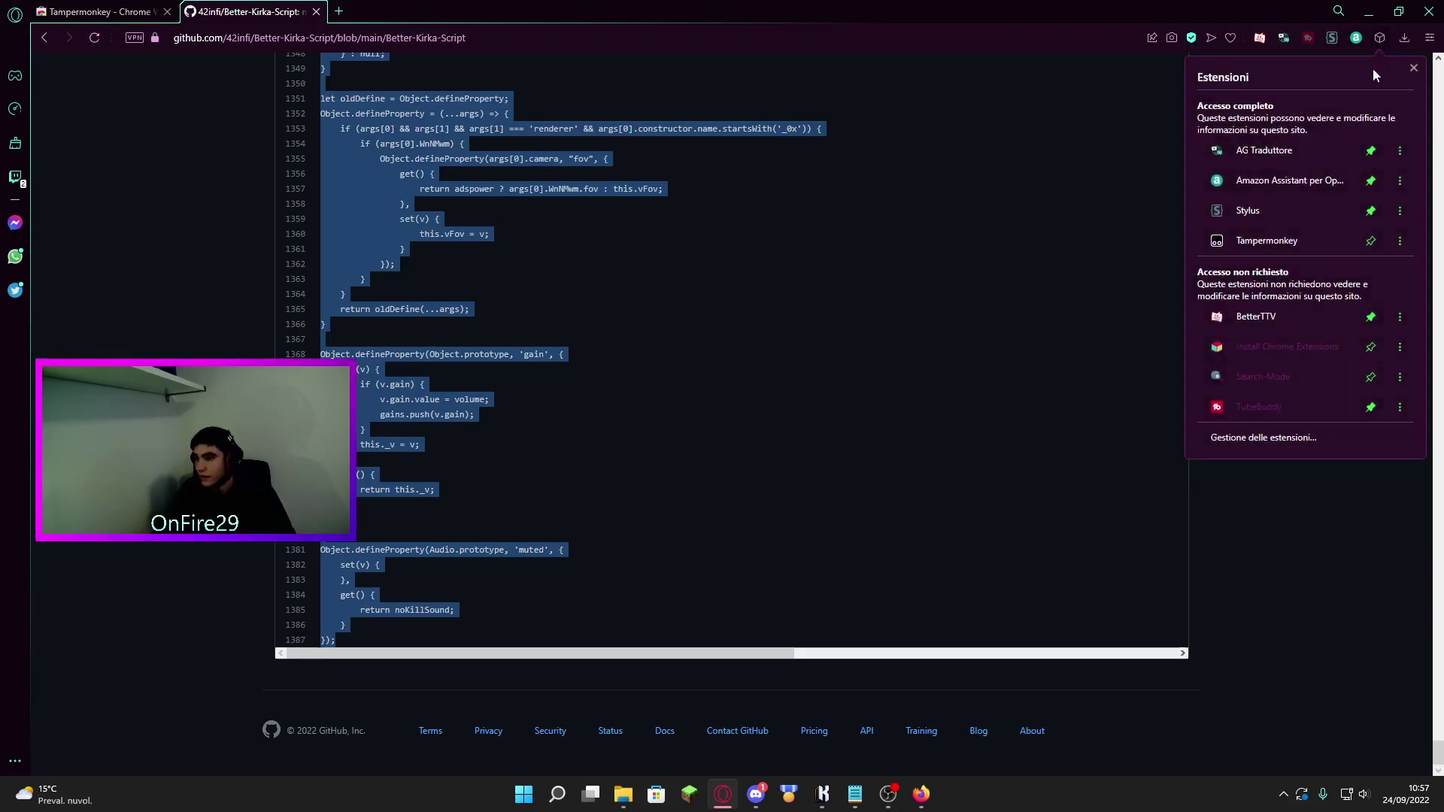
click(1266, 240)
click(1285, 218)
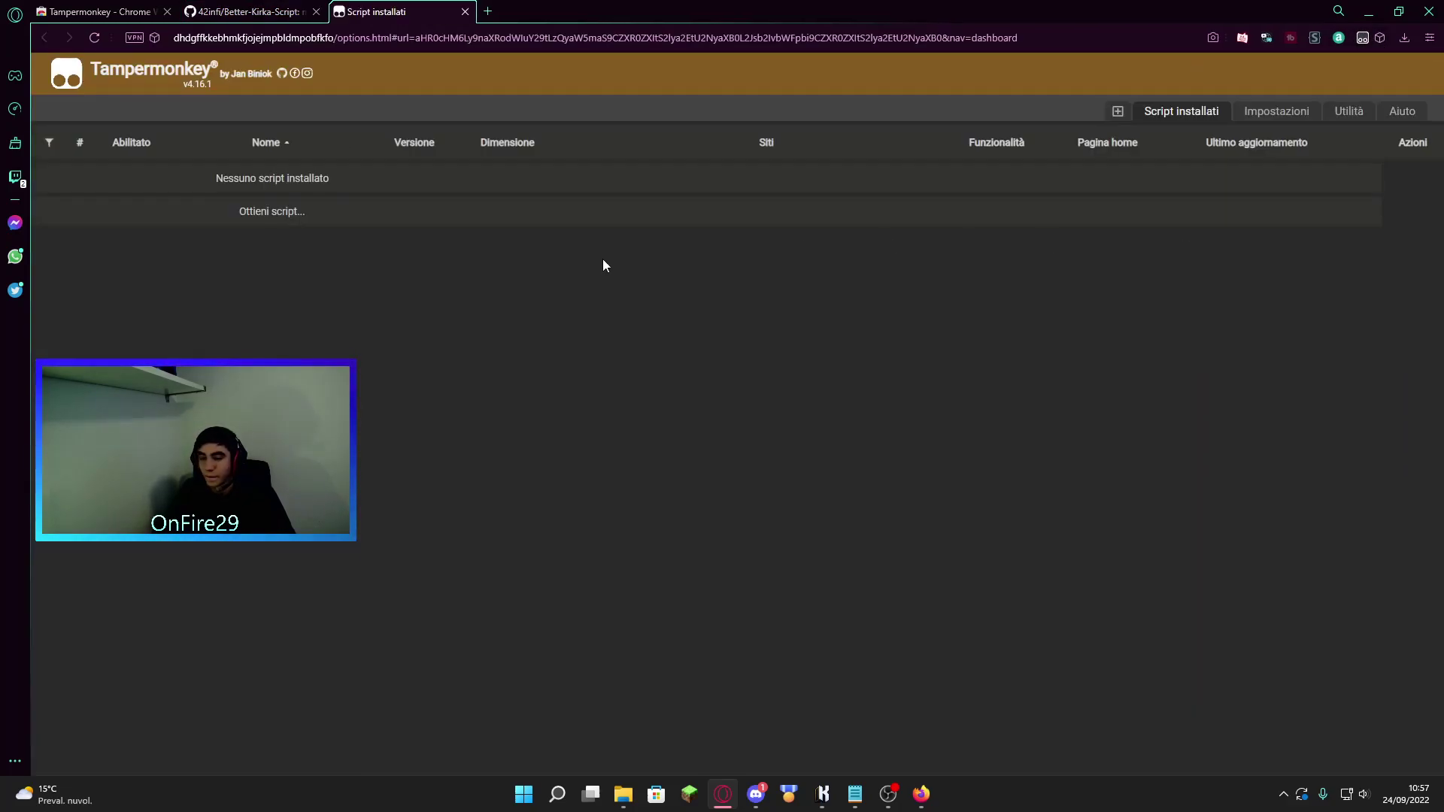
Paste the copied Better-Kirka-Script into a new Tampermonkey userscript, then return to Kirka.io.
click(1118, 114)
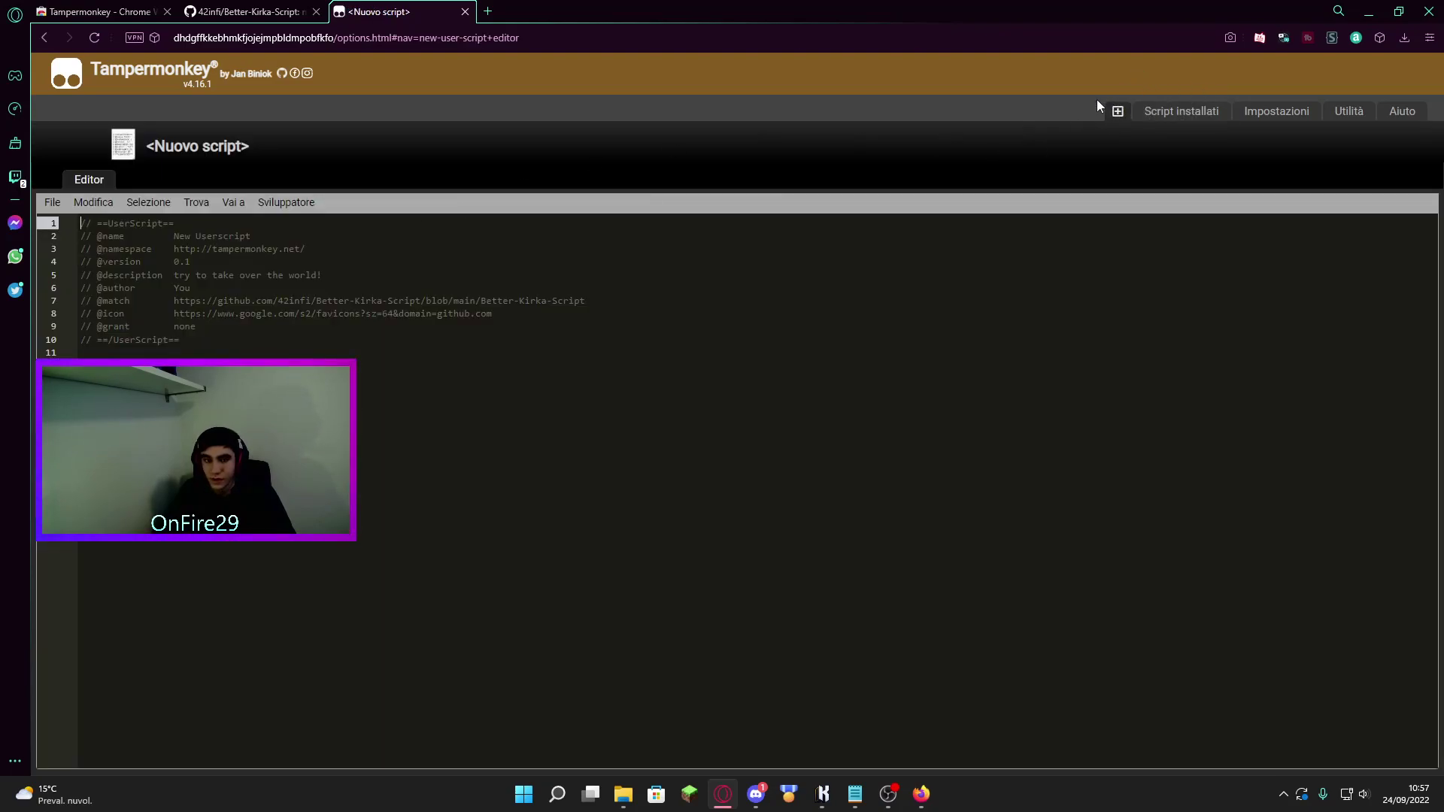
key(ctrl+v)
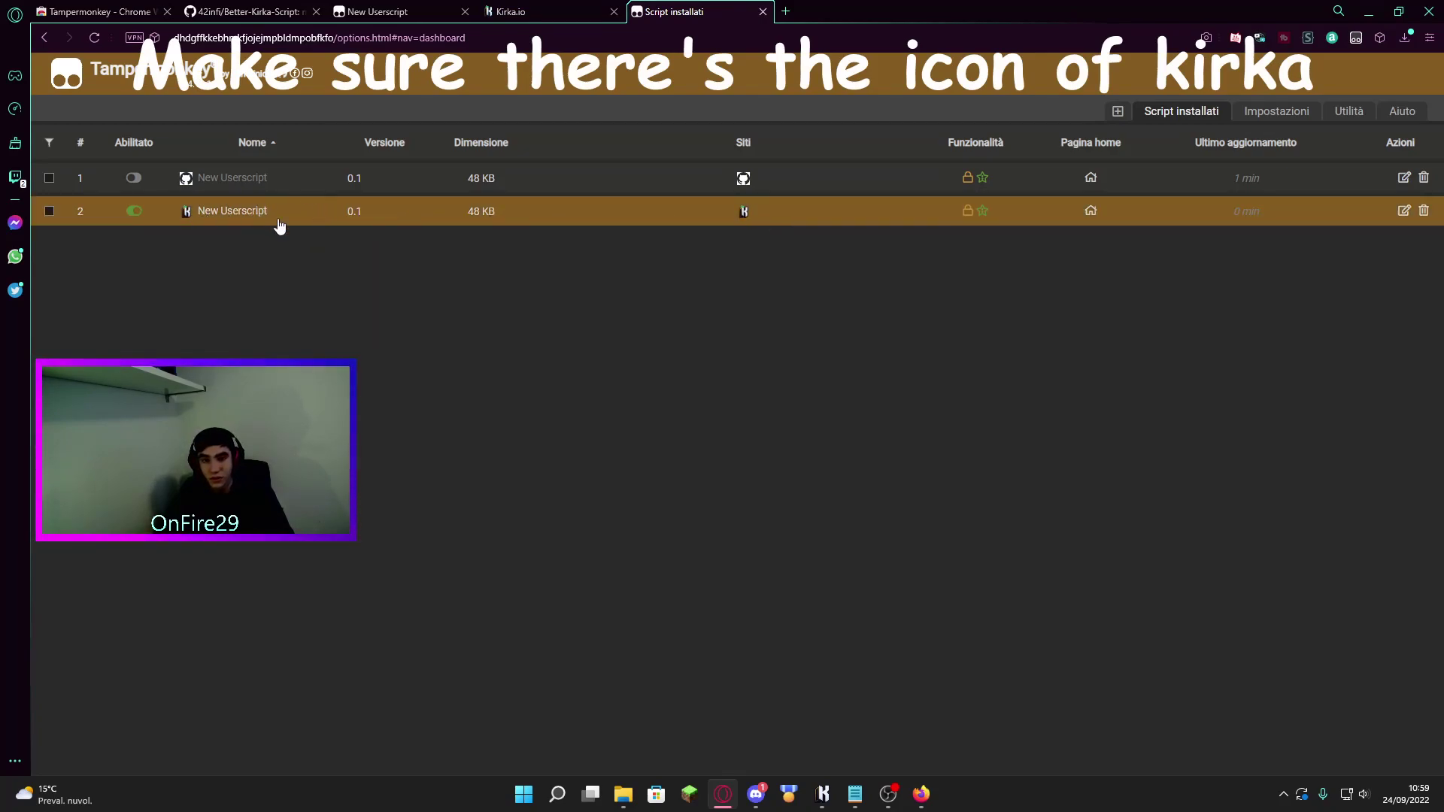
click(520, 9)
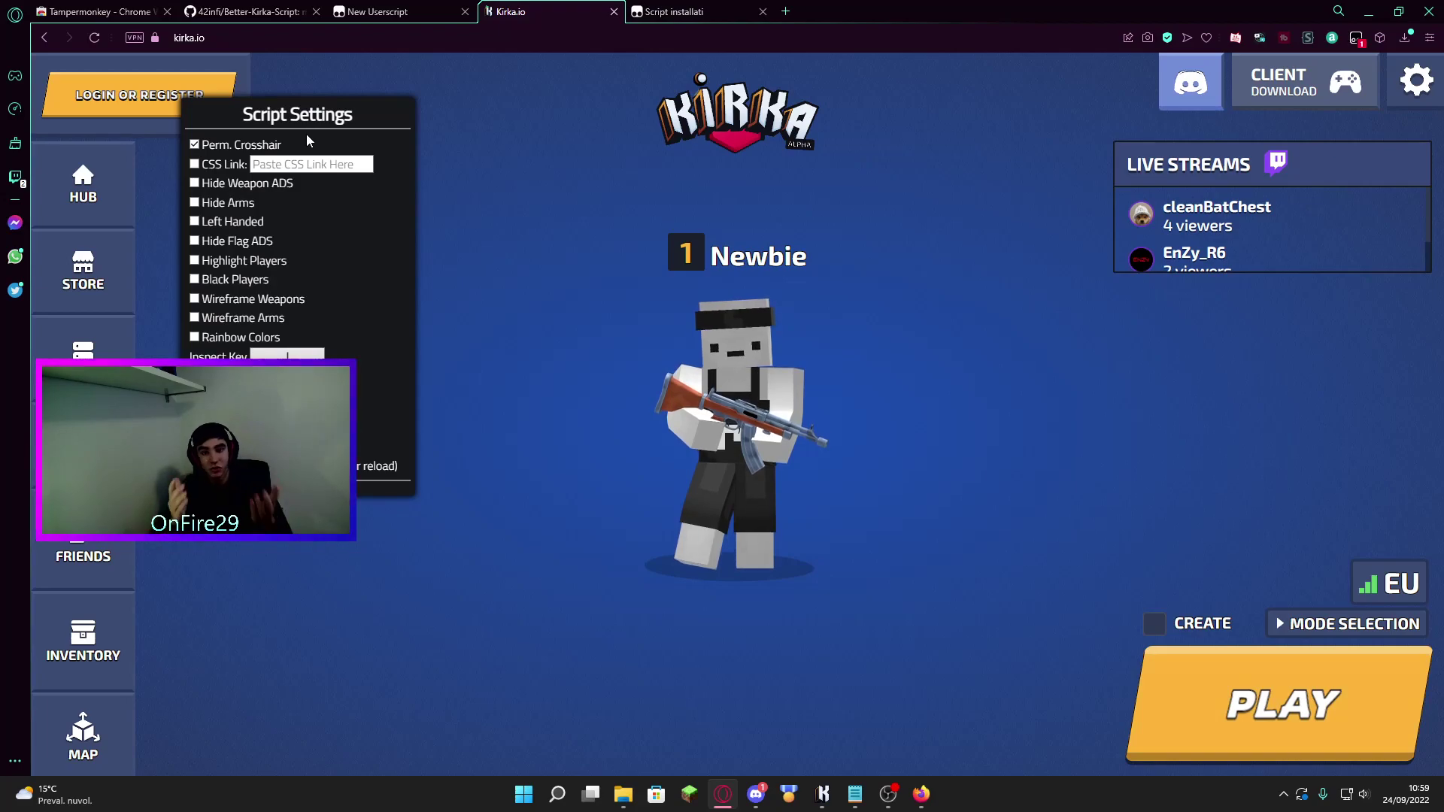
Go fullscreen, clear the Inspect Key, and enable the custom CSS Link option.
key(F11)
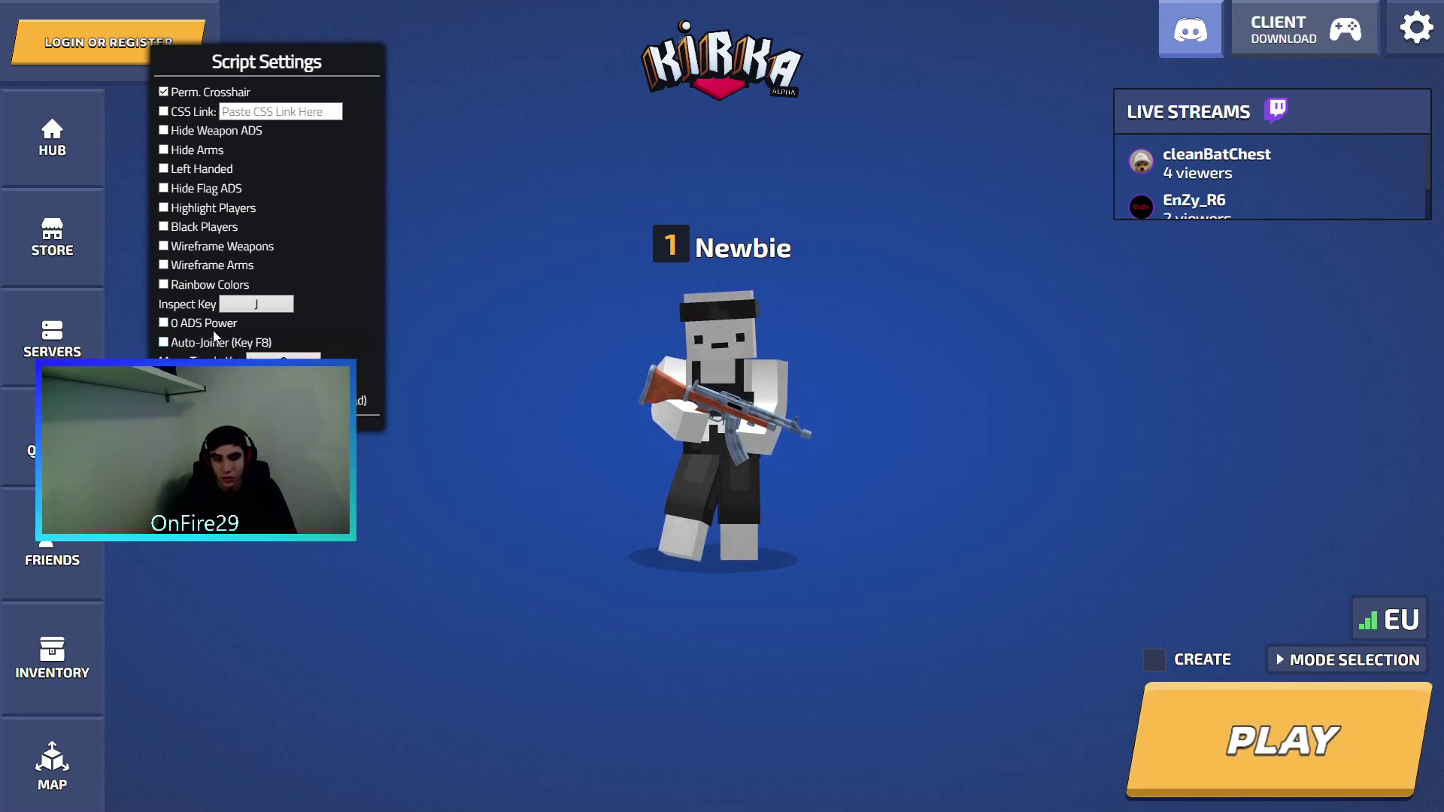
click(257, 303)
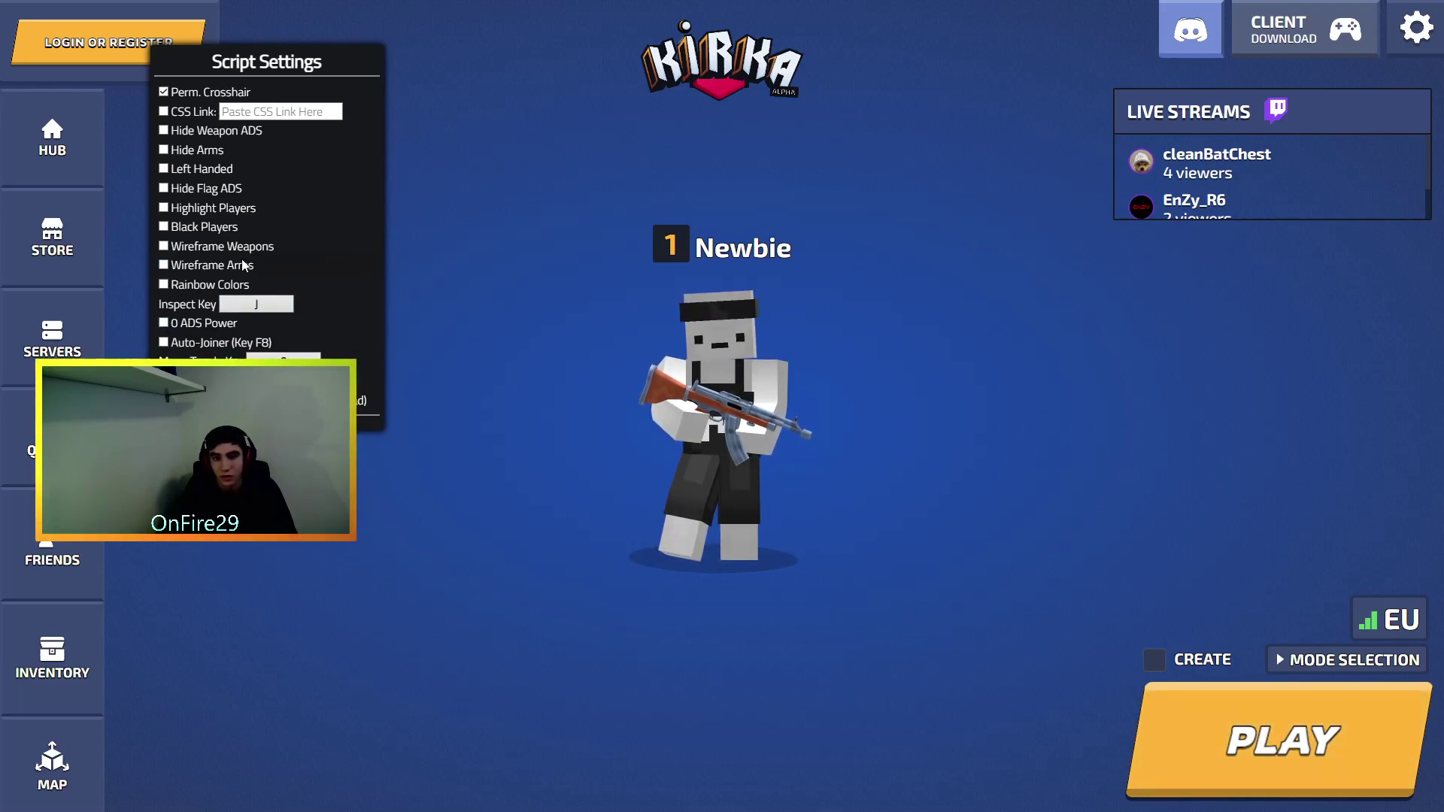
click(165, 112)
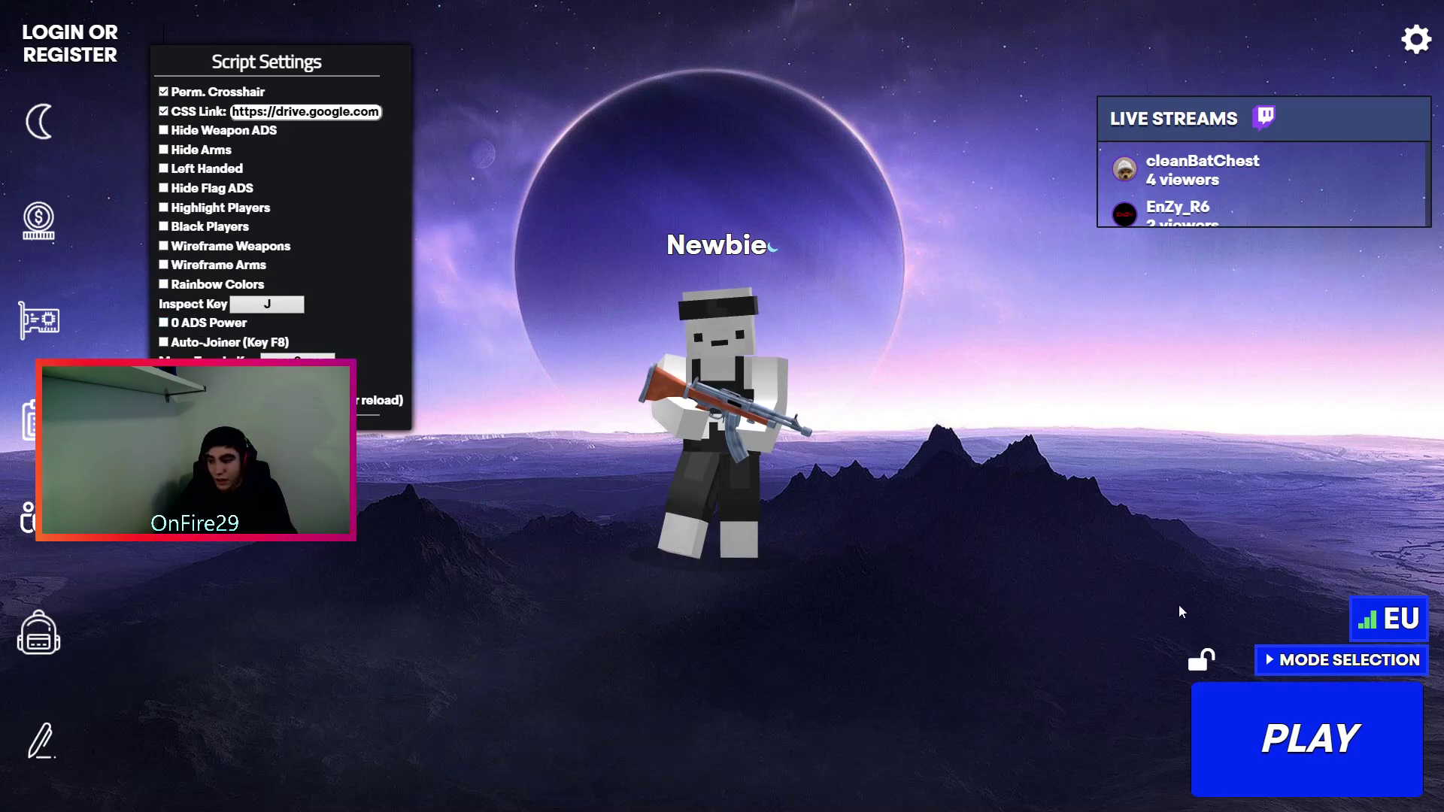
Limit matchmaking to FFA by excluding TDM and Point, then start a match.
click(1290, 661)
click(910, 321)
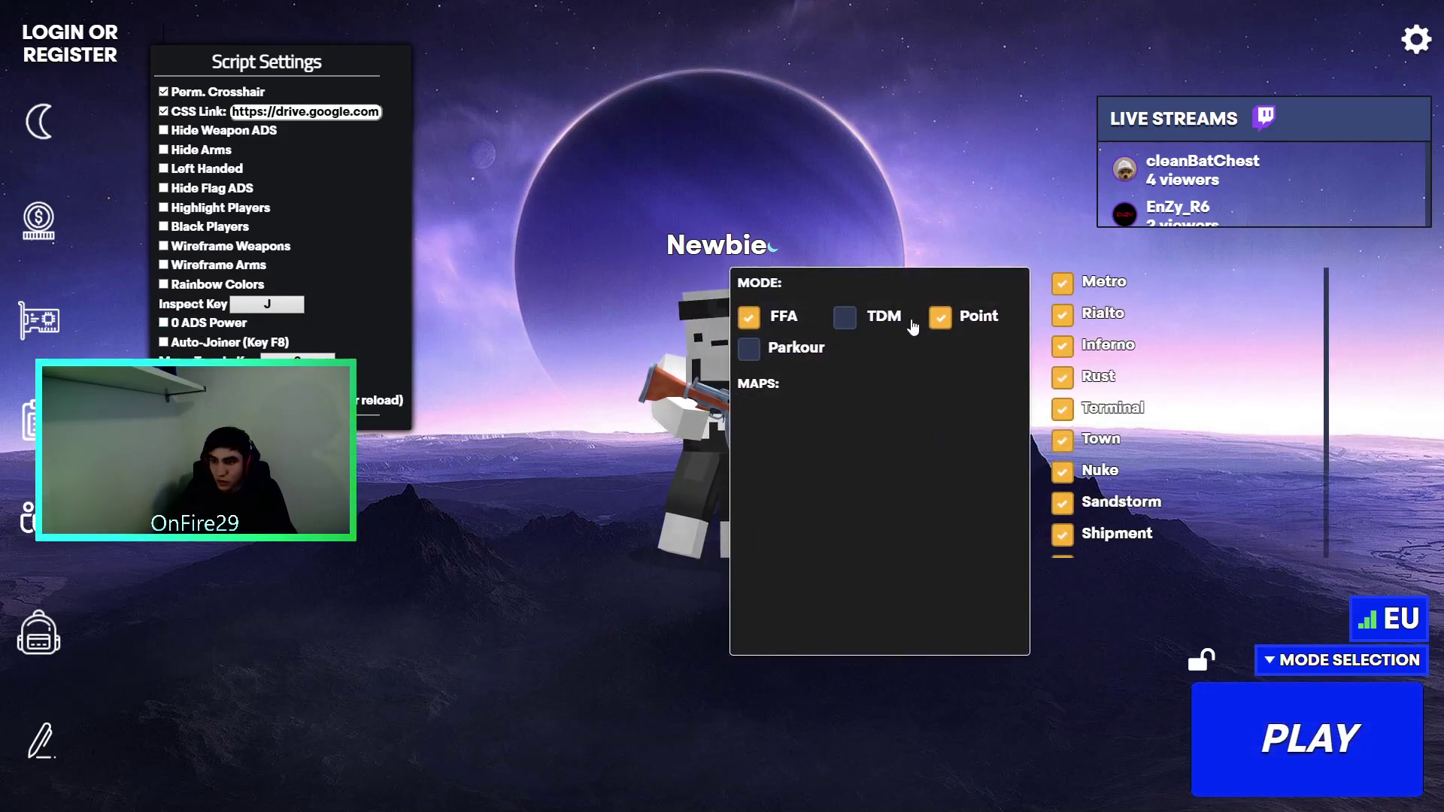
click(936, 320)
click(700, 589)
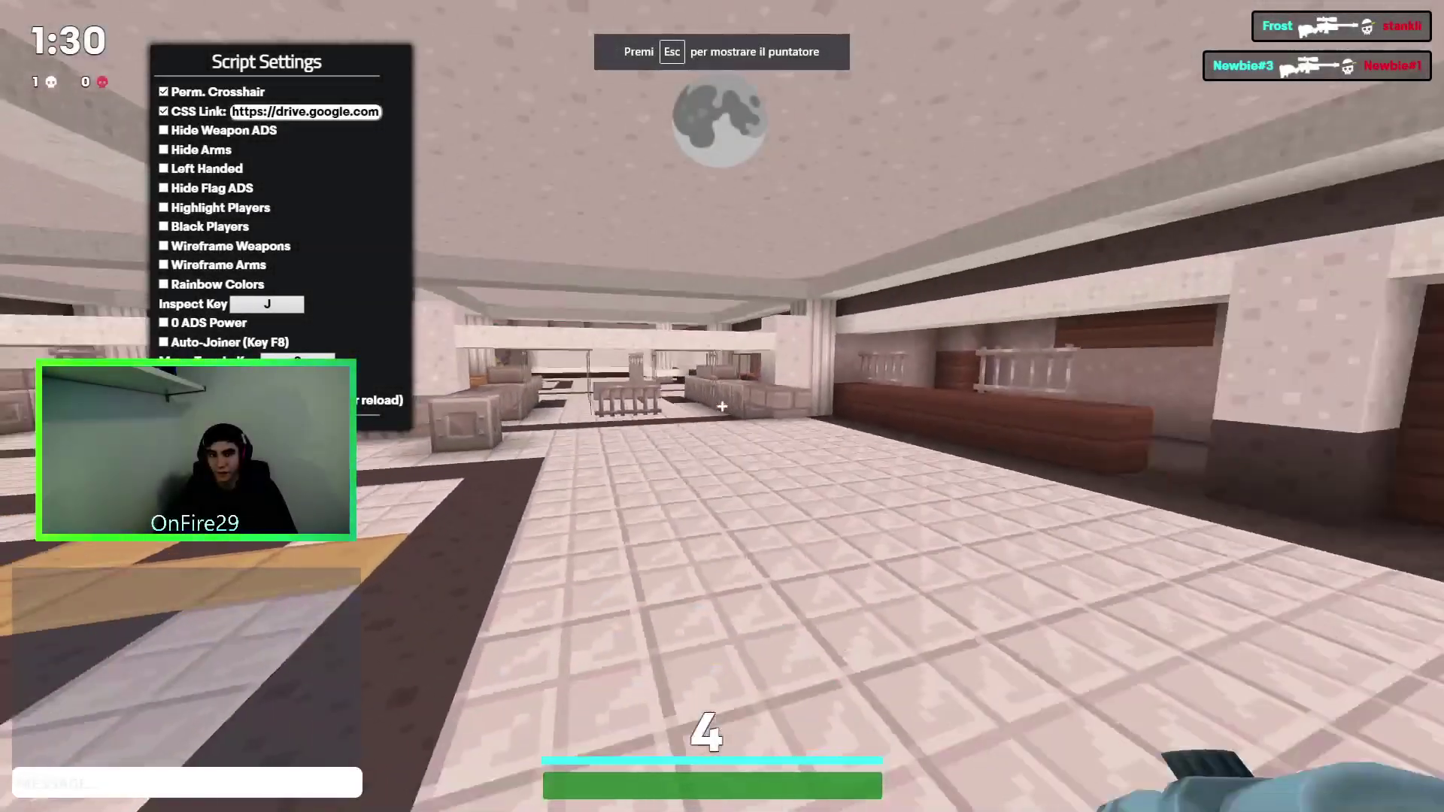
Swap between knife and sniper, then scope in and shoot two enemy players.
key(Insert)
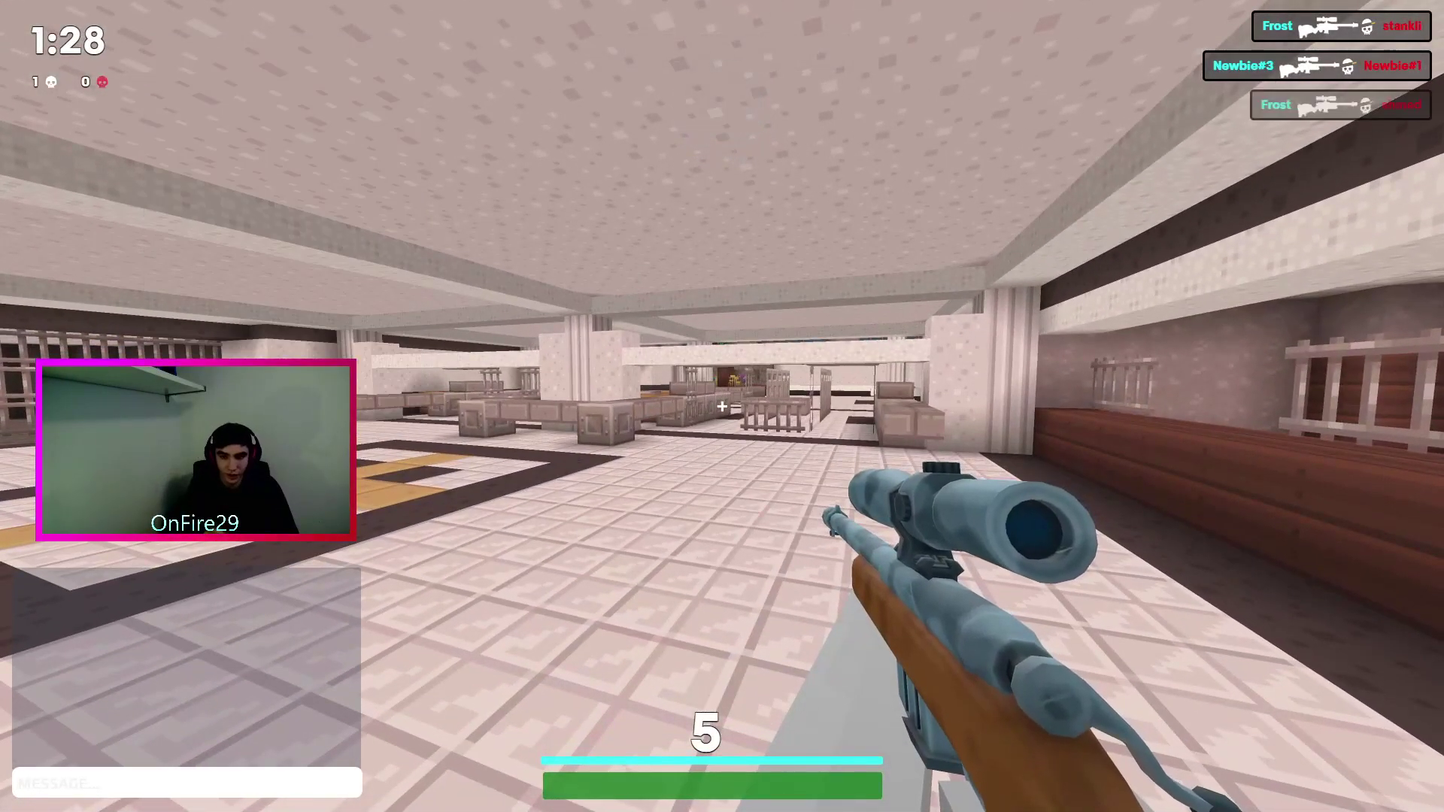
key(q)
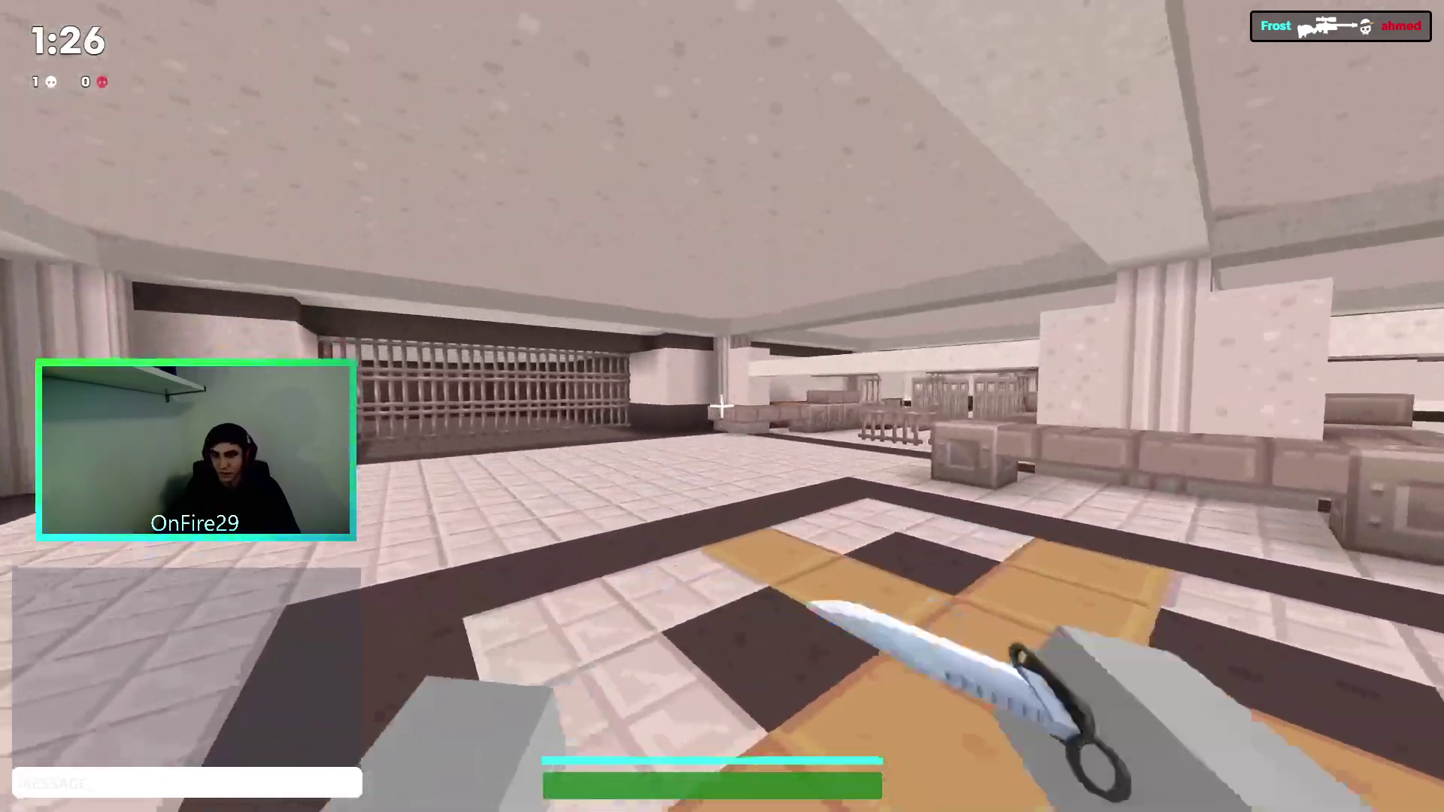
key(q)
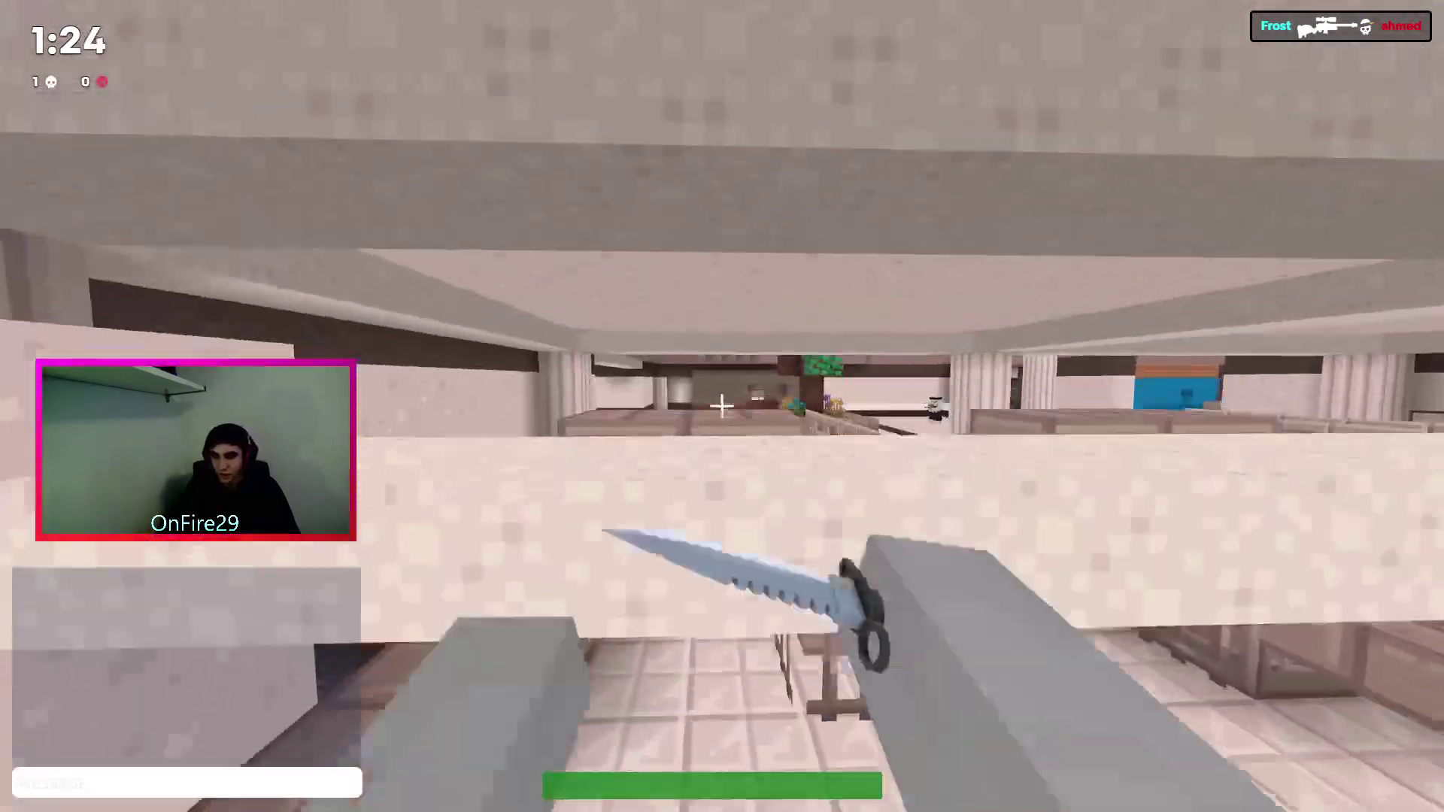
key(q)
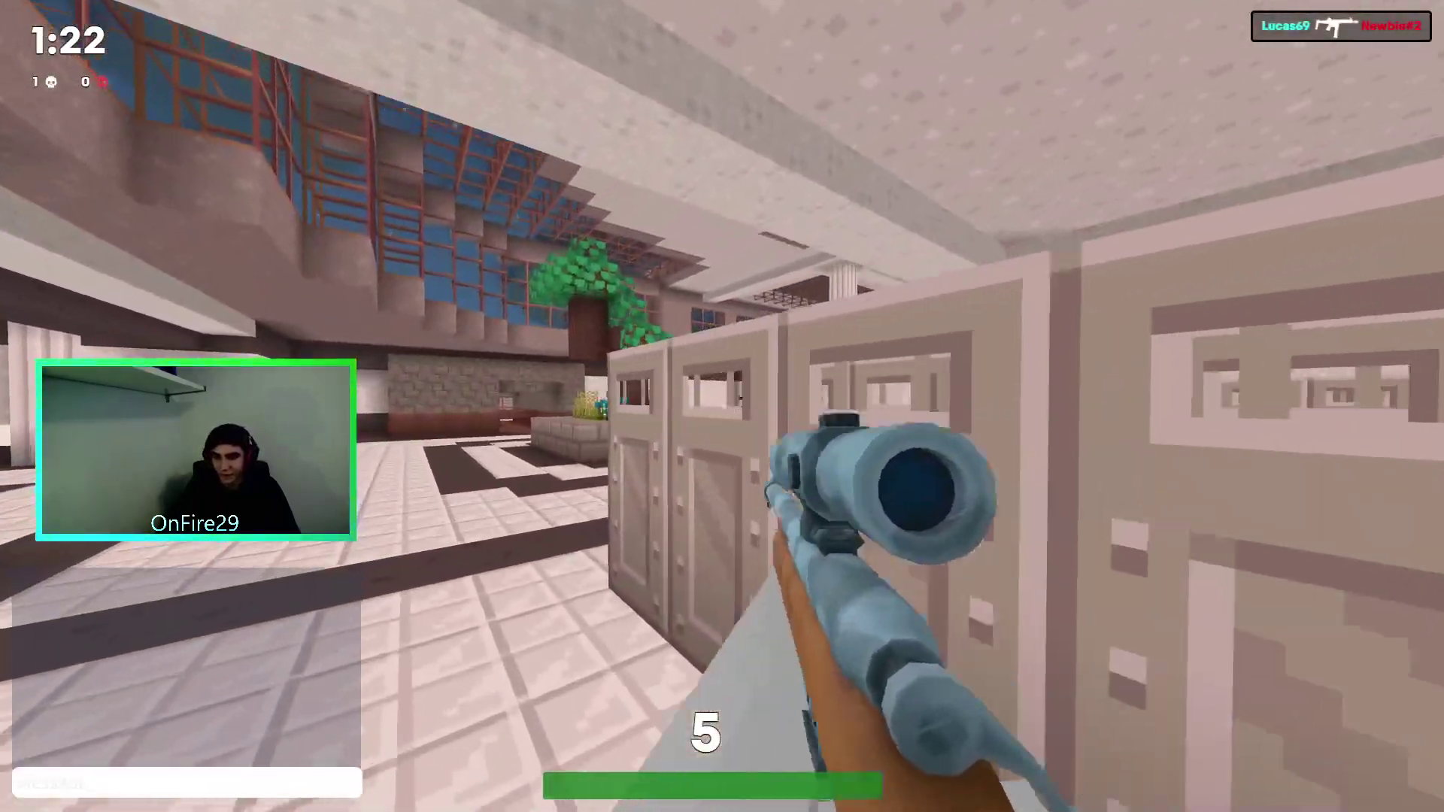
right_click(722, 406)
click(722, 407)
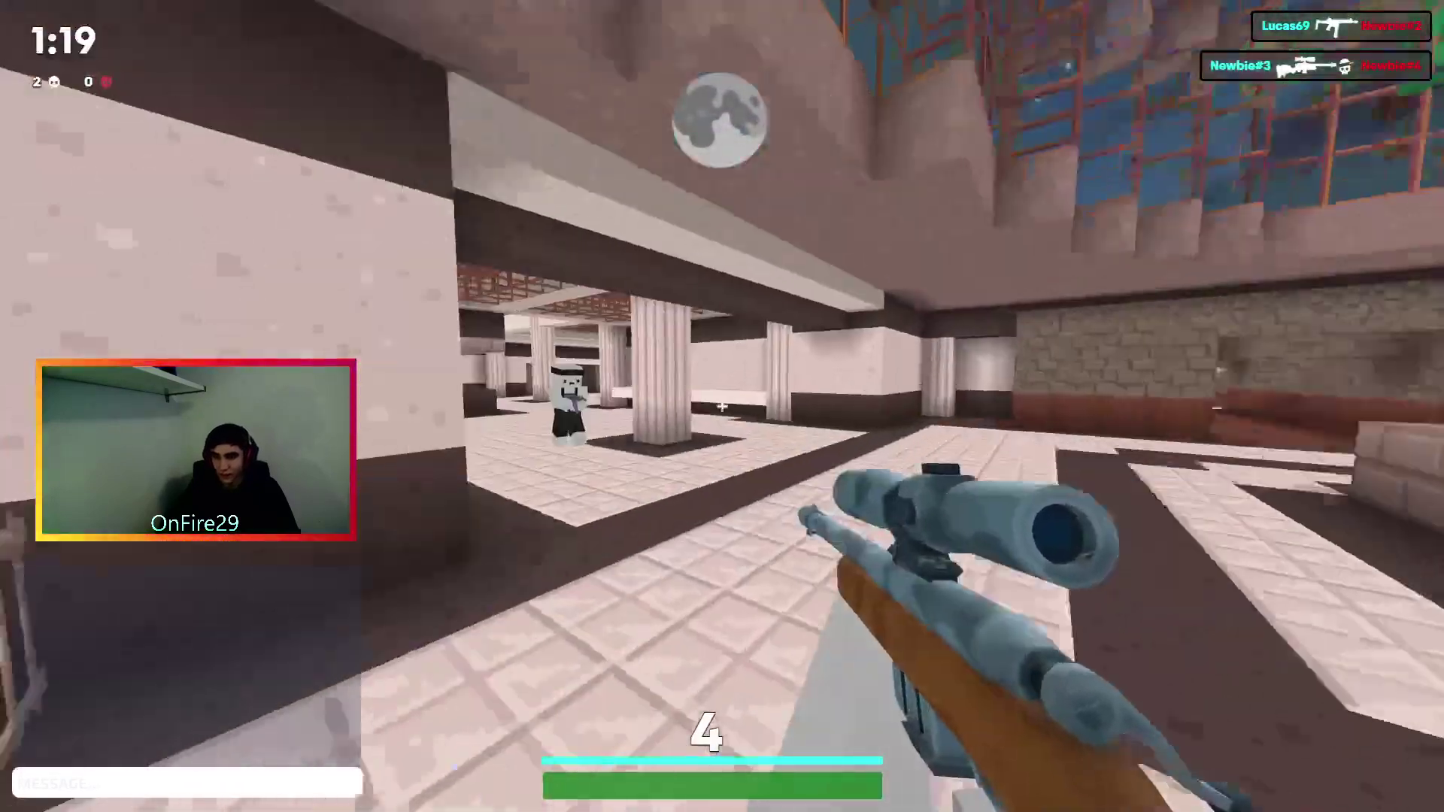
right_click(722, 406)
click(722, 407)
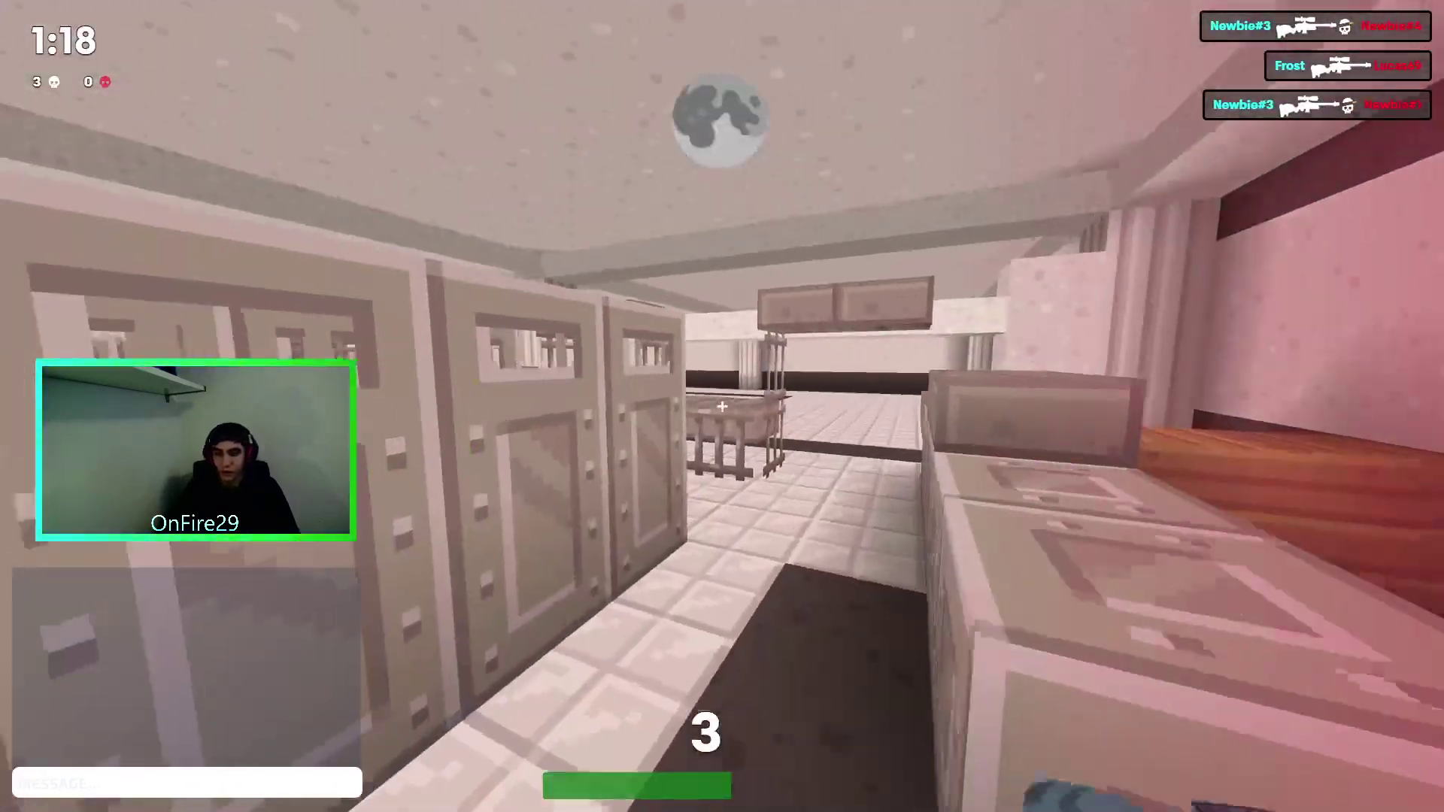